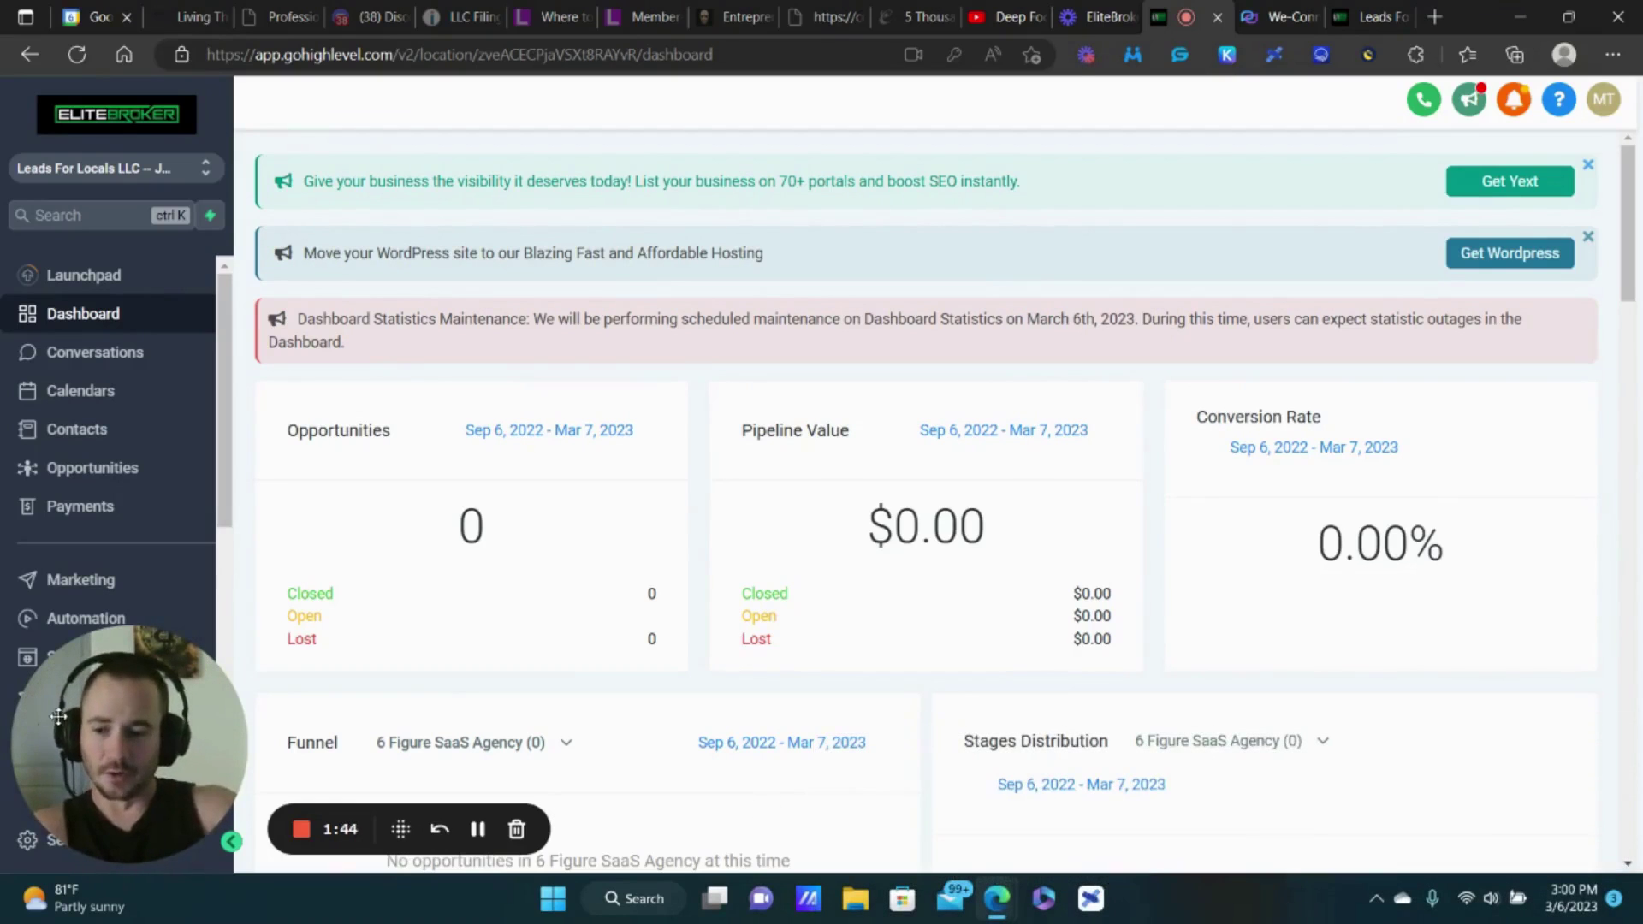
Step: Open the automation workflows list of the sub-account
drag(165, 710, 527, 623)
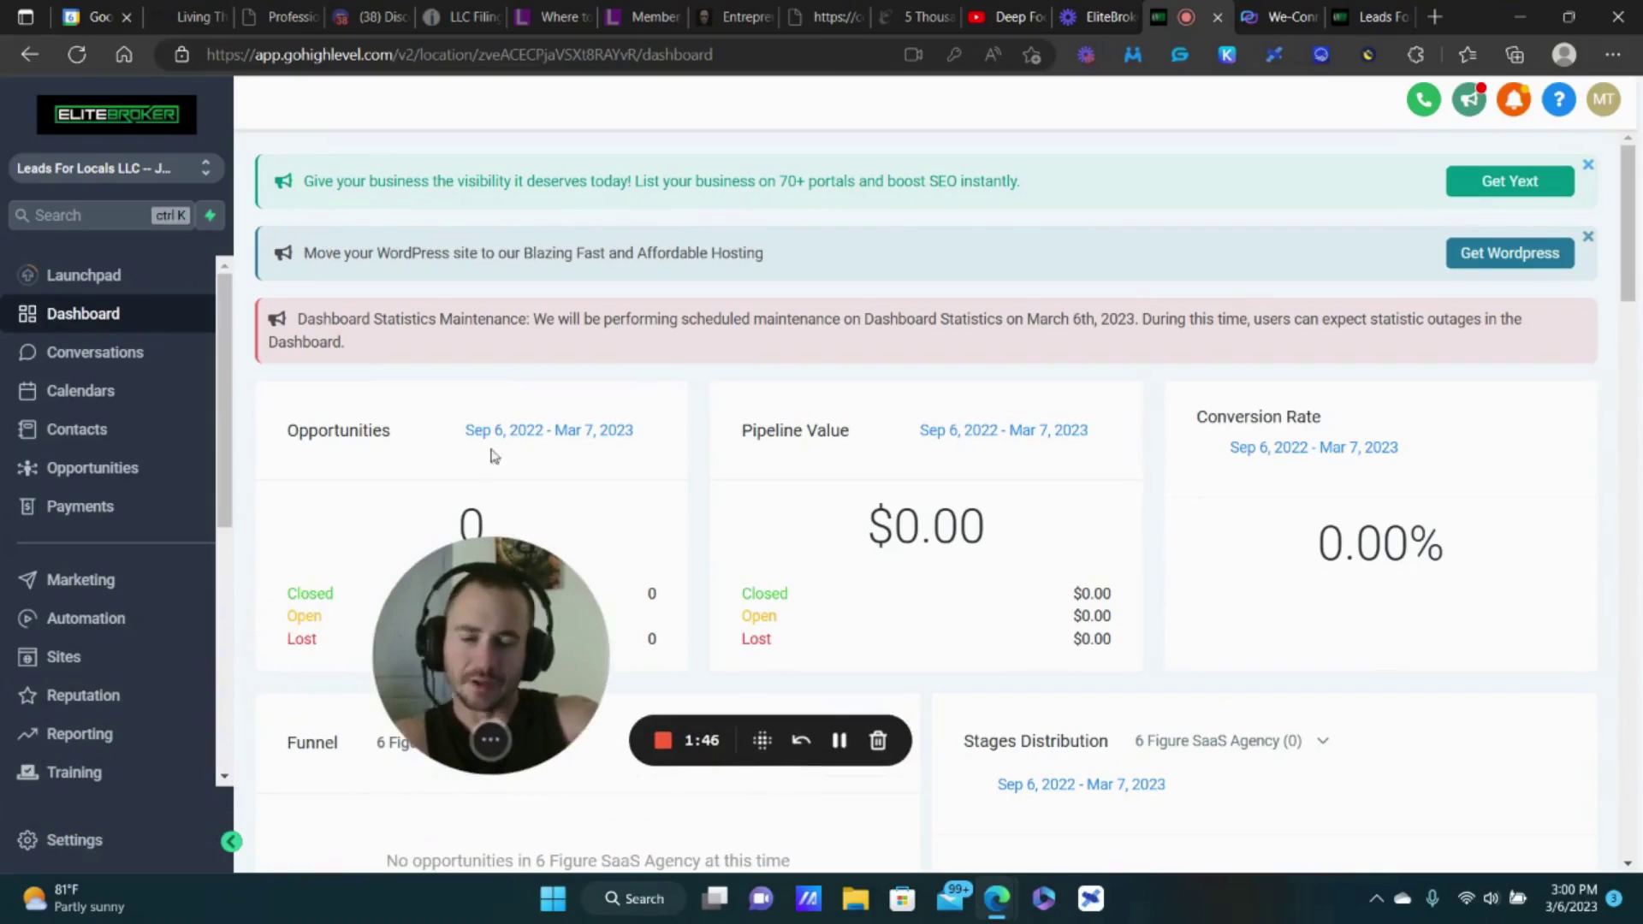
click(105, 622)
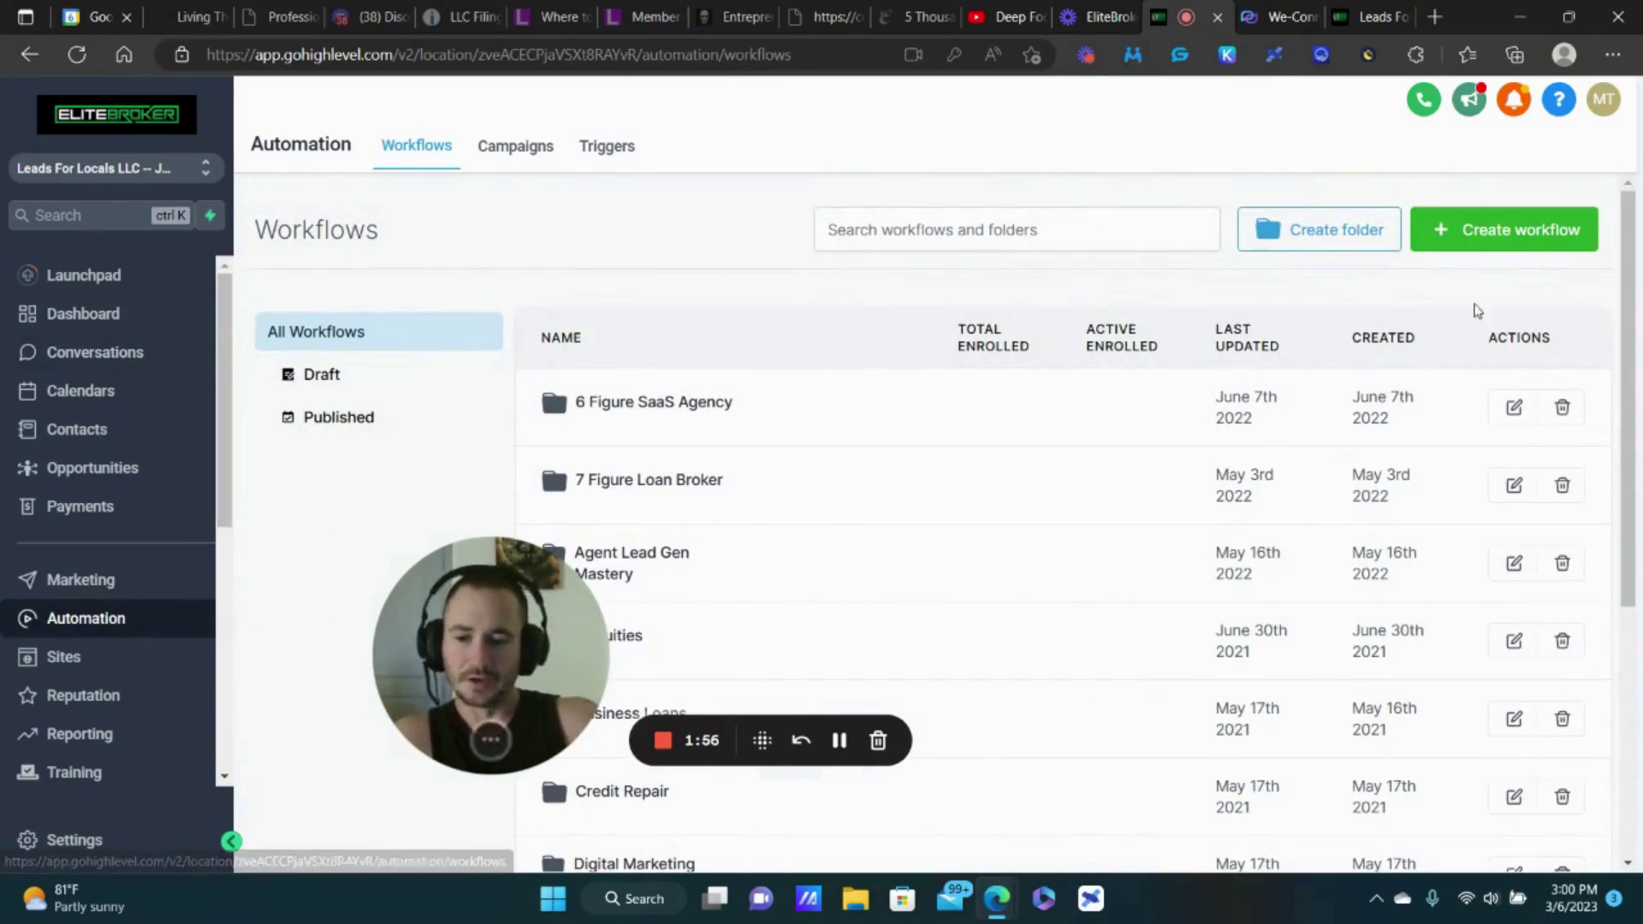
Step: Browse the templates offered for a new workflow and return to the workflows list
click(1515, 253)
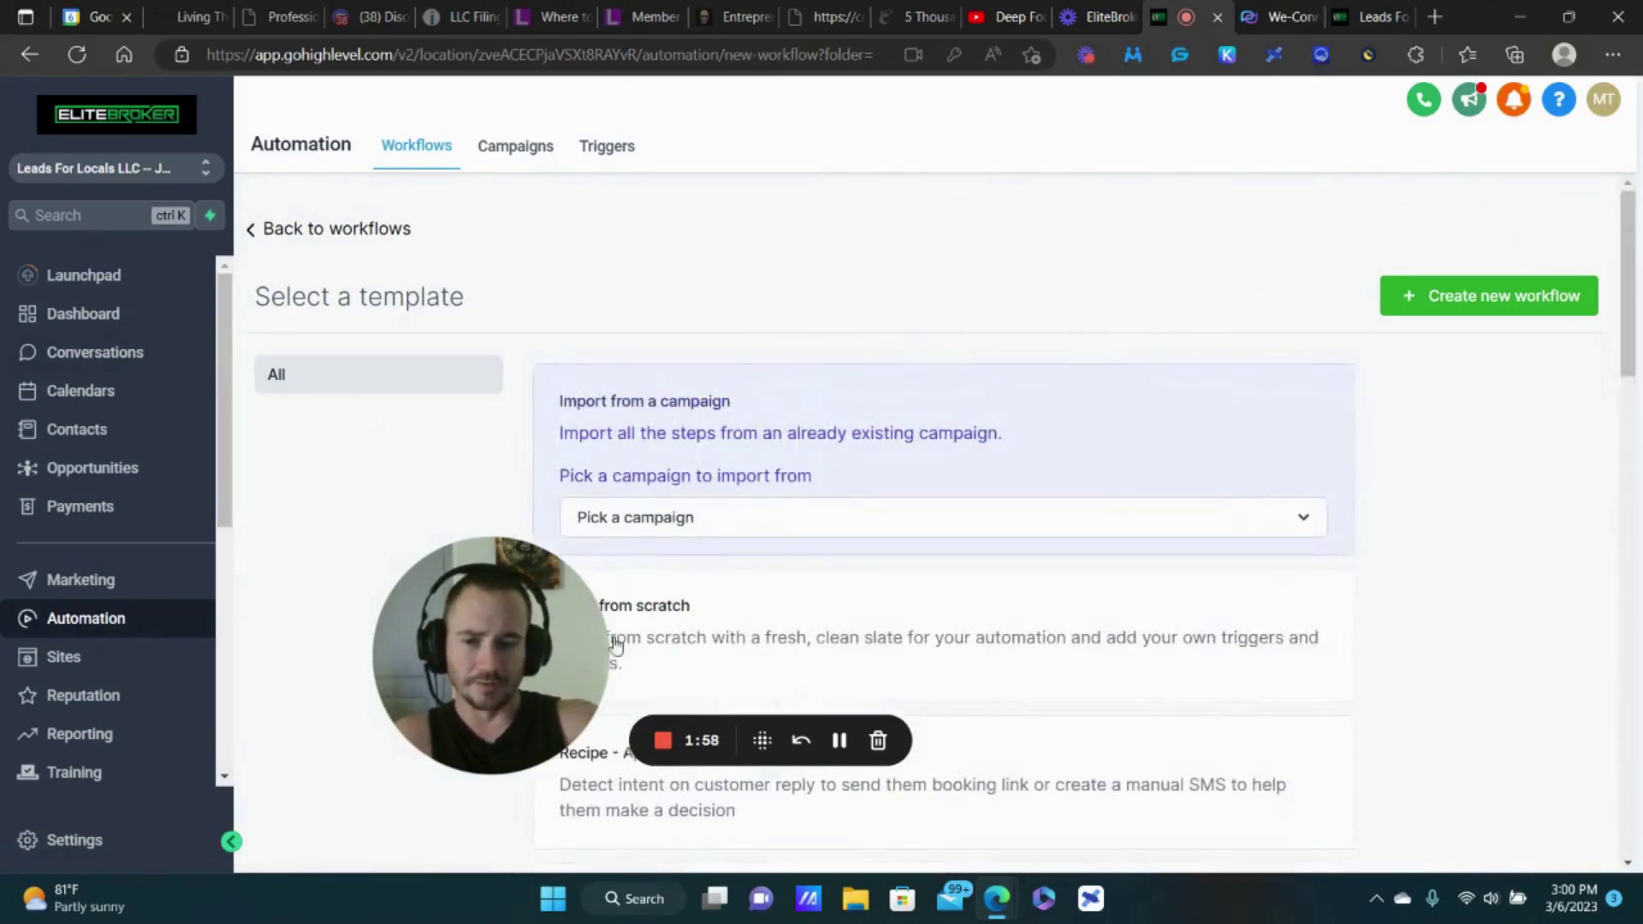
drag(398, 648, 203, 663)
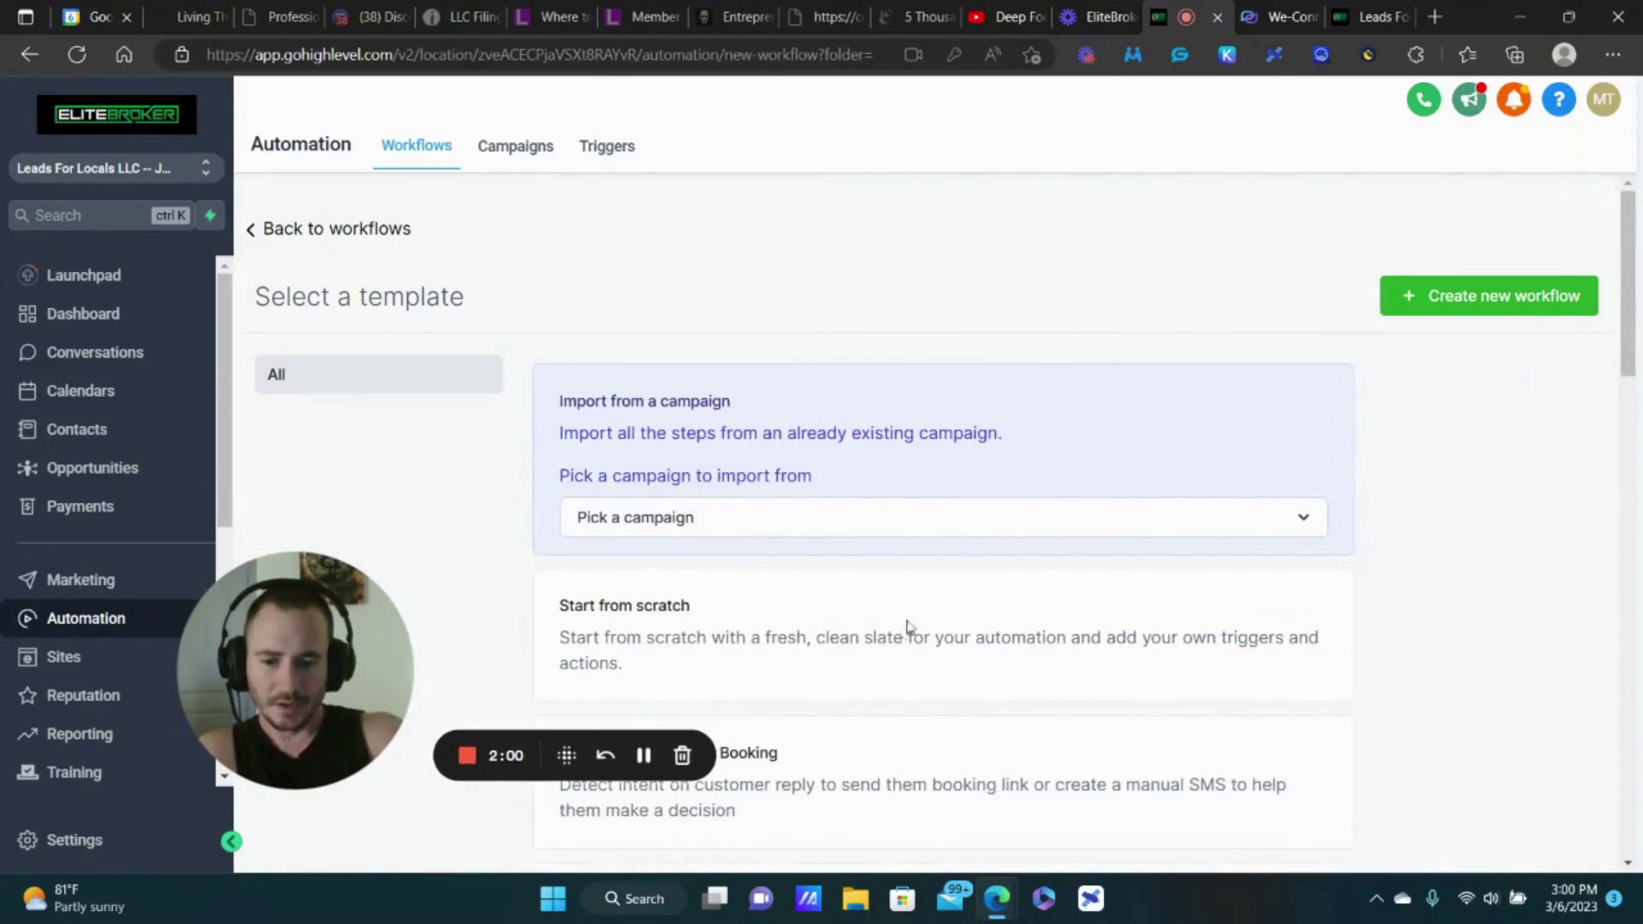
scroll(913, 587, down, 15)
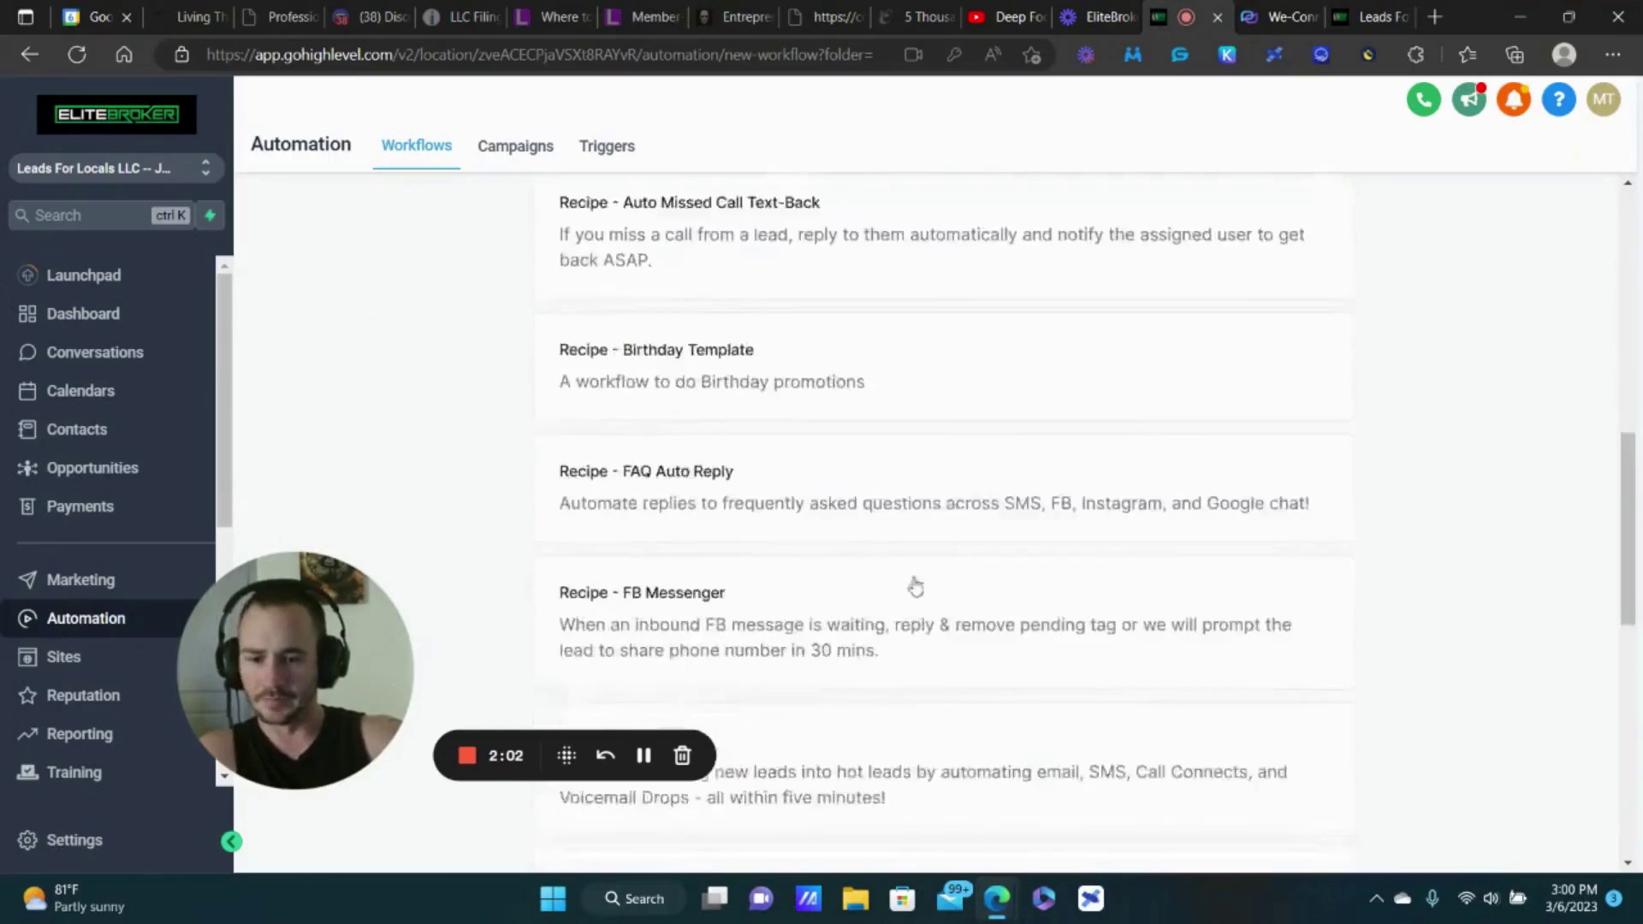
scroll(721, 462, up, 15)
click(295, 229)
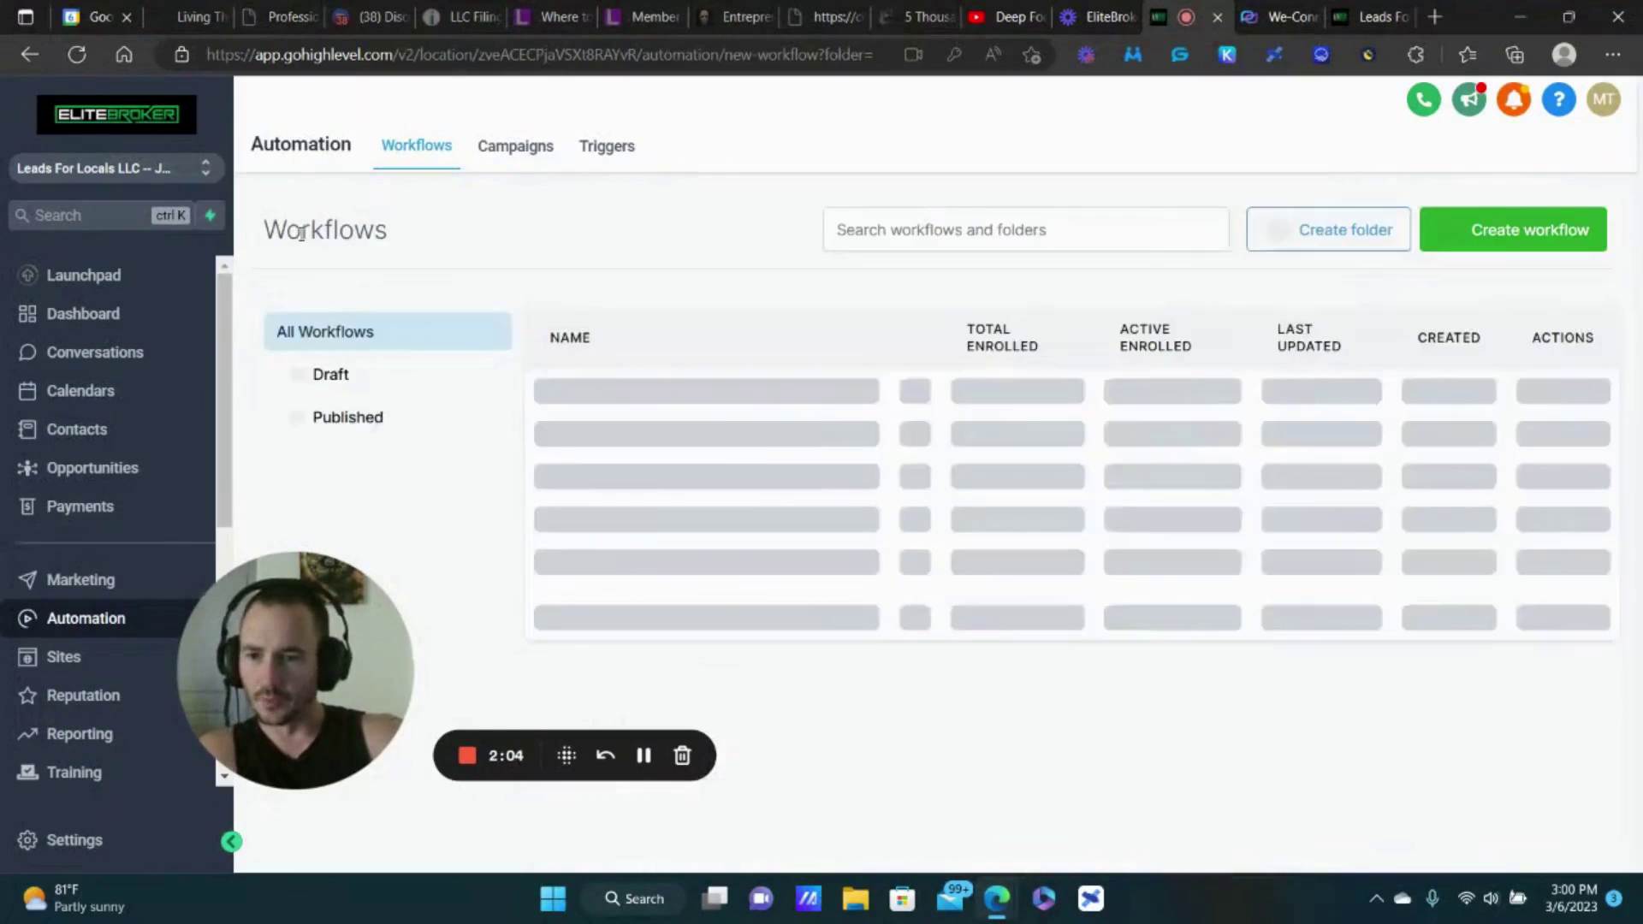
Step: Go to the last page of the workflows list and open the Webhook Test workflow
scroll(764, 377, down, 5)
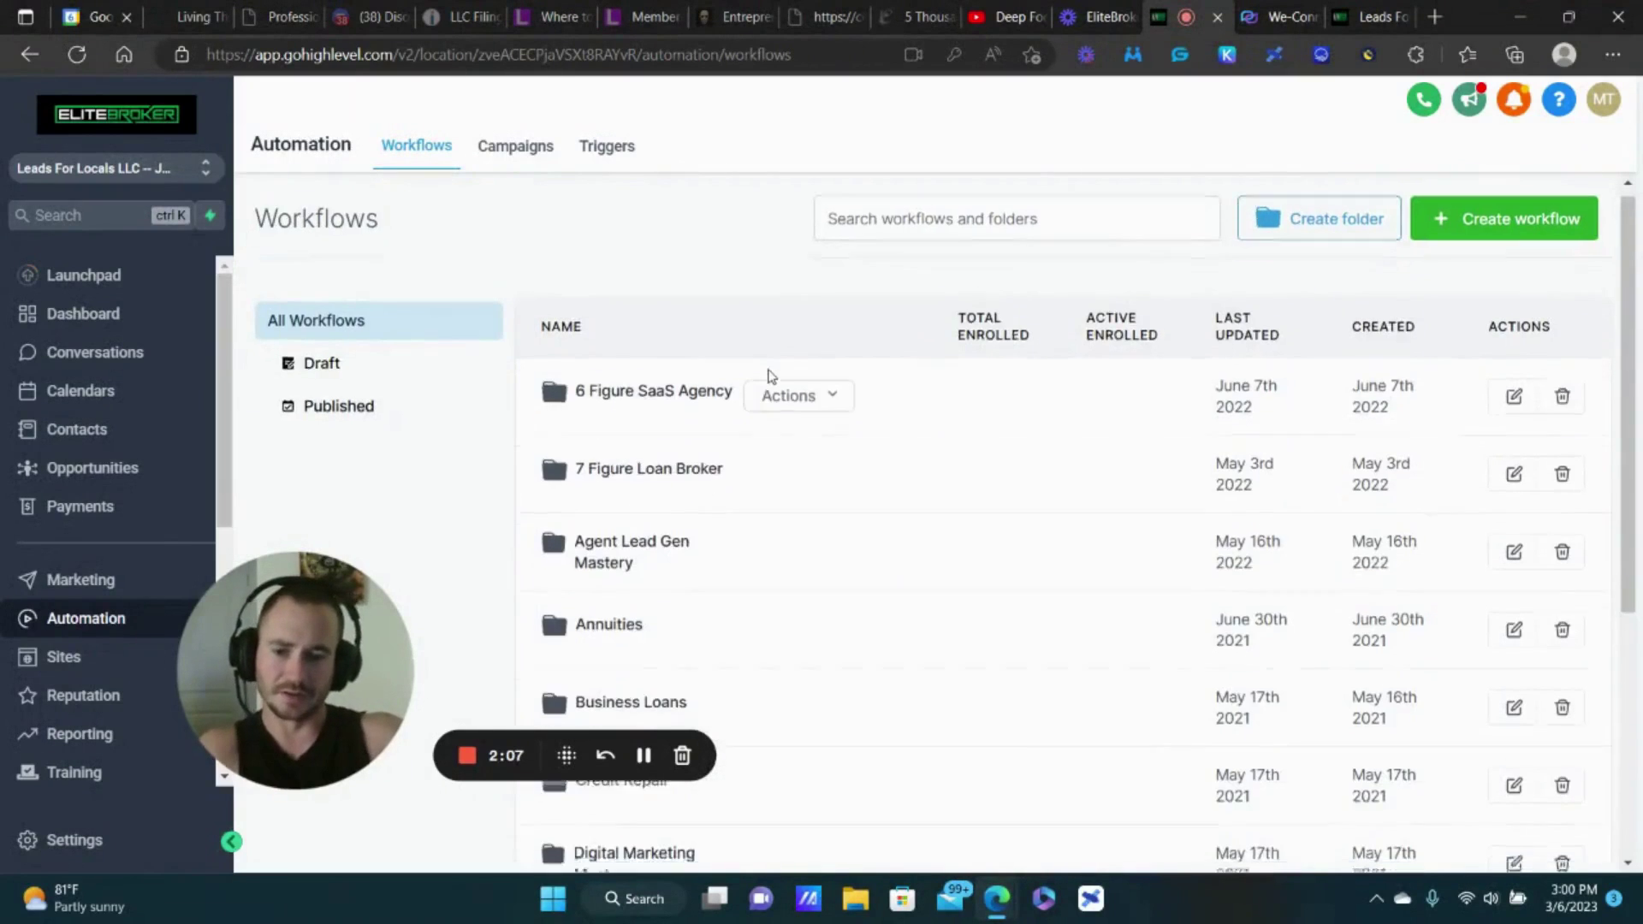
click(1550, 763)
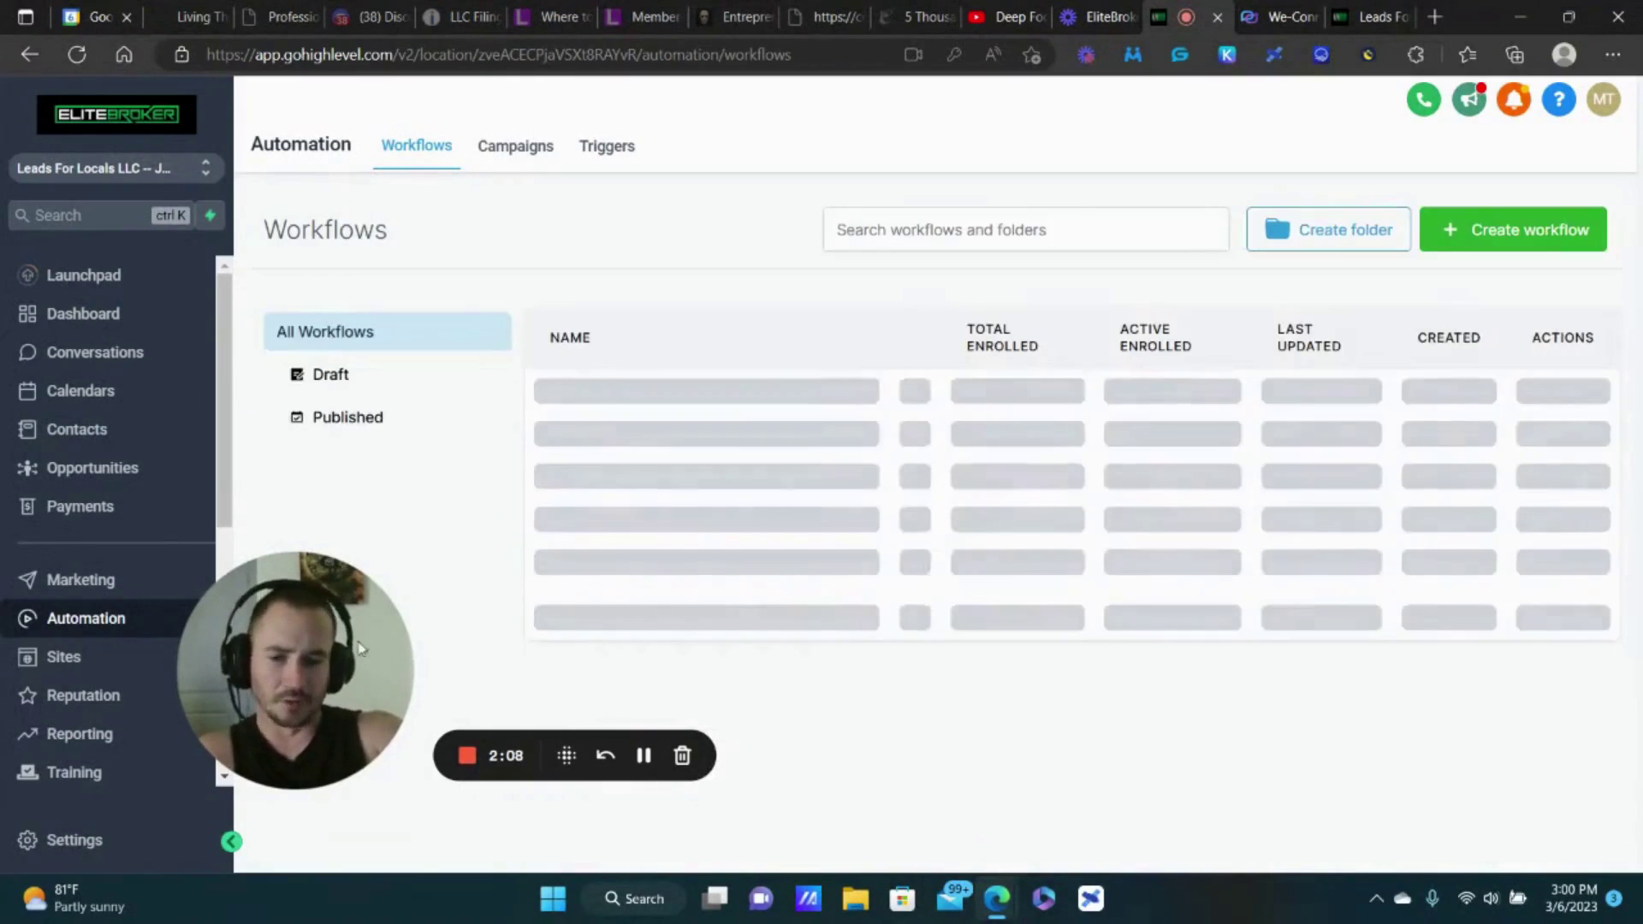
drag(317, 678, 167, 753)
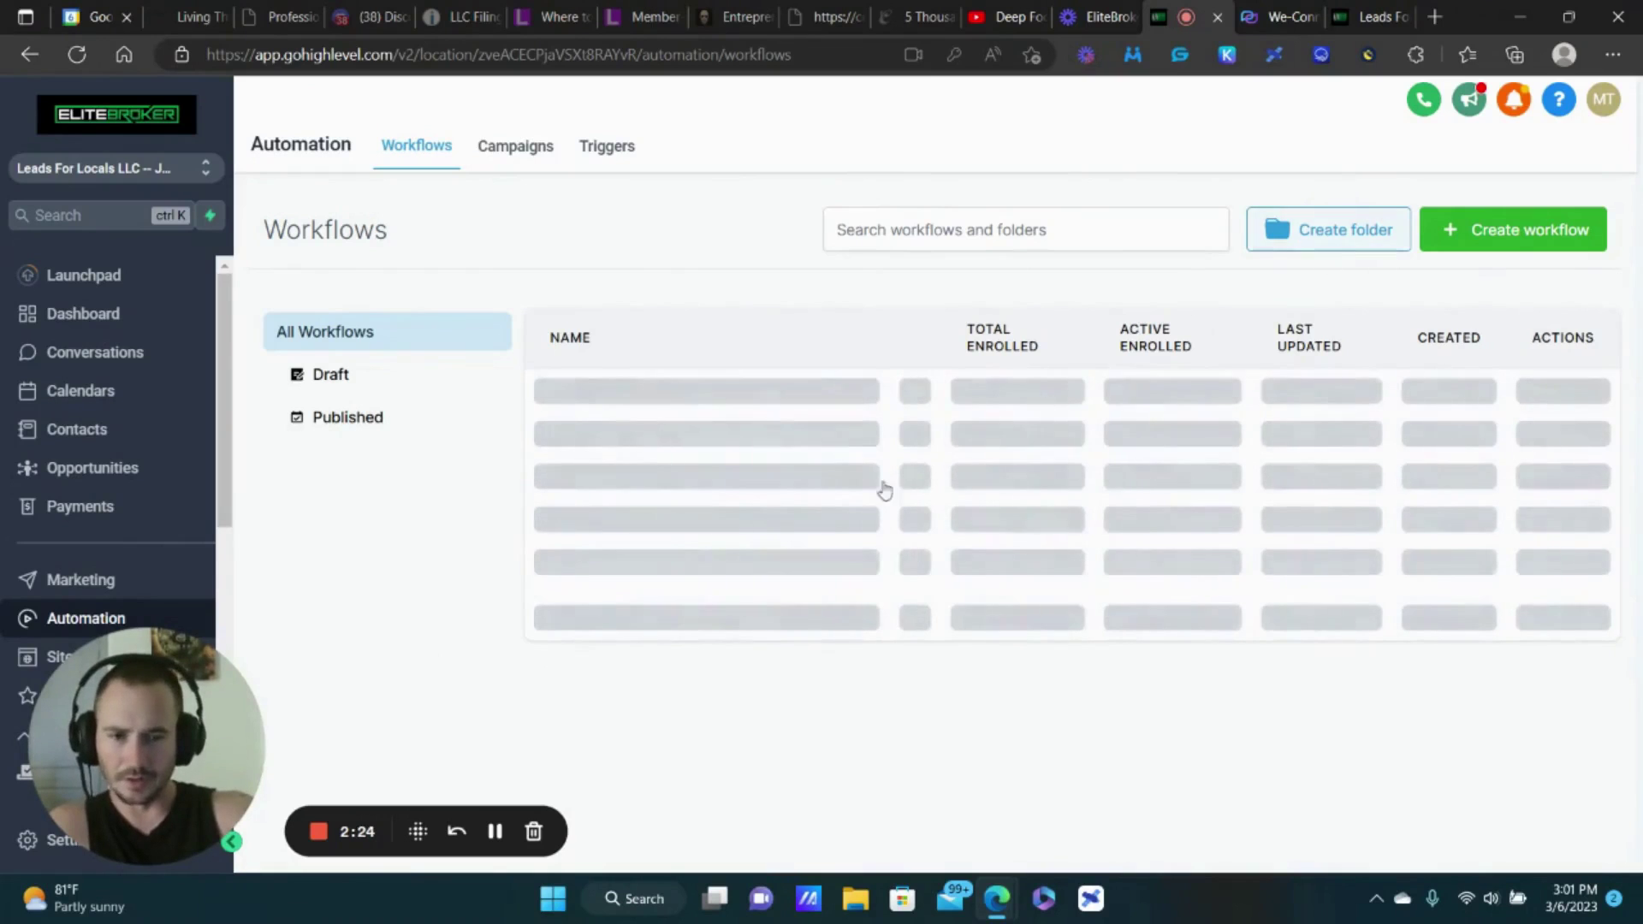
scroll(858, 686, down, 5)
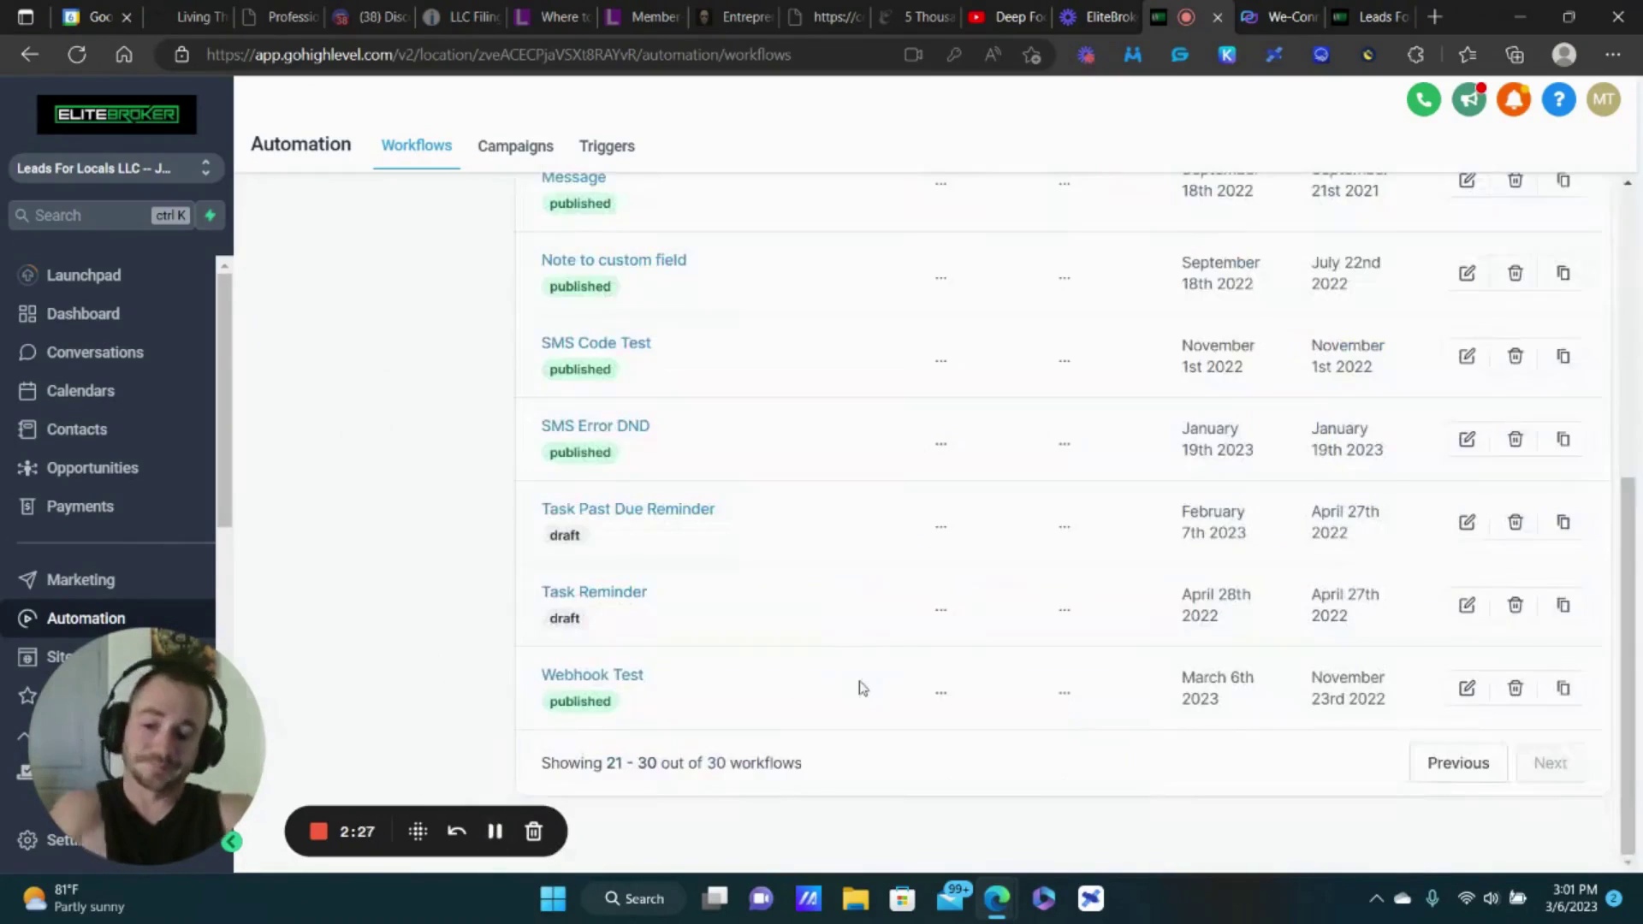
click(632, 675)
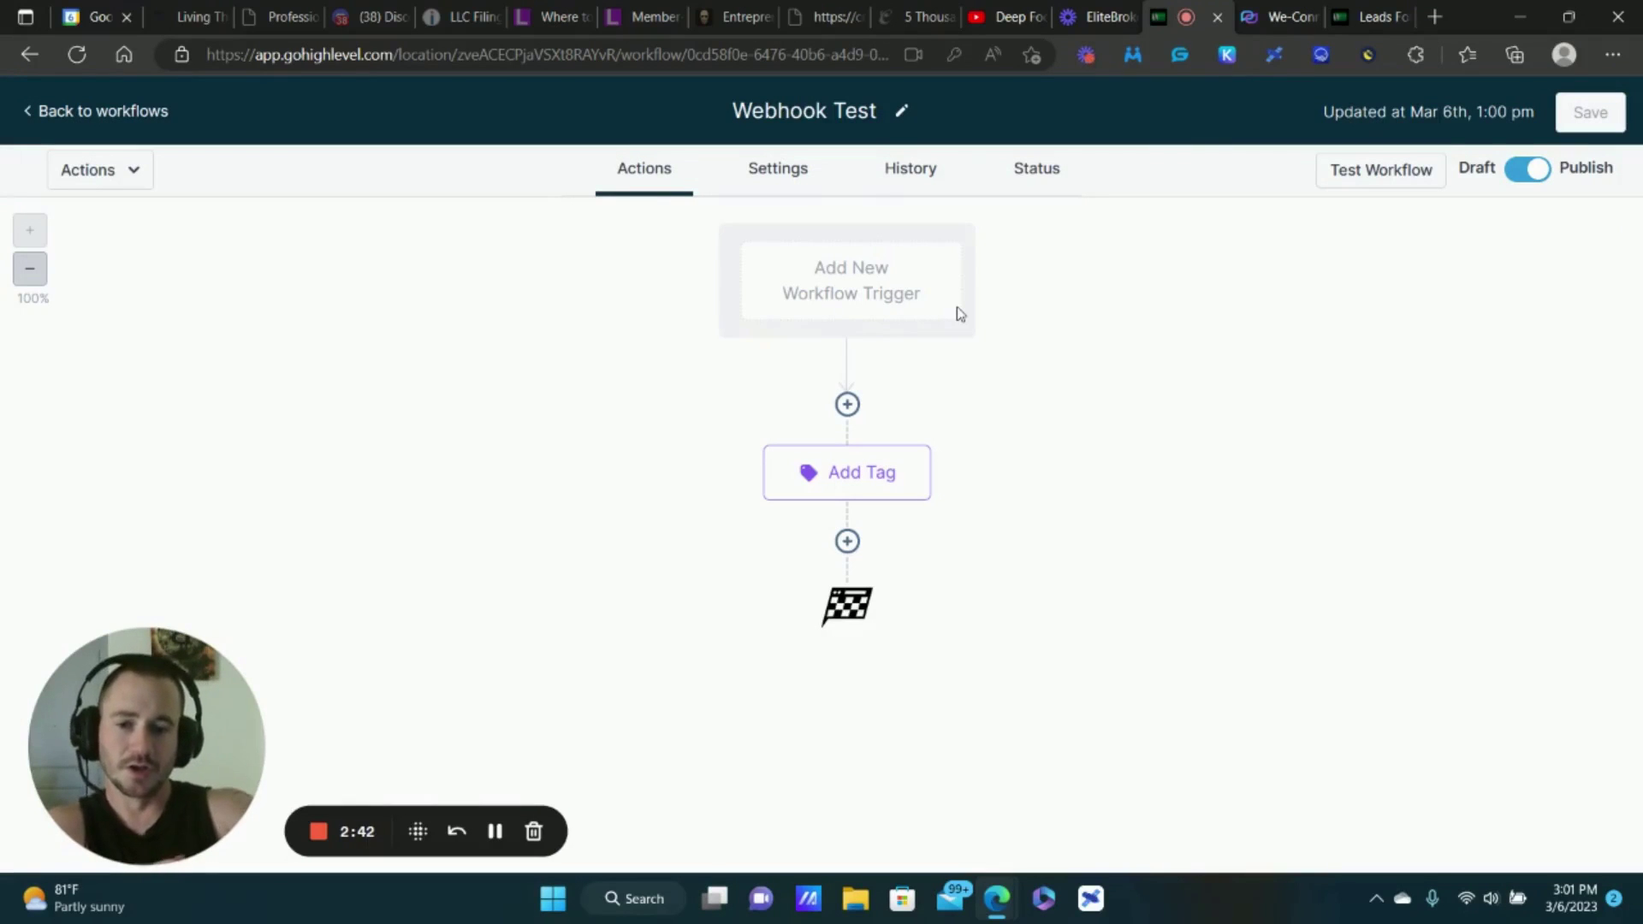
Step: Add a new workflow trigger of the Inbound Webhook type to the Webhook Test workflow
click(865, 295)
click(1121, 259)
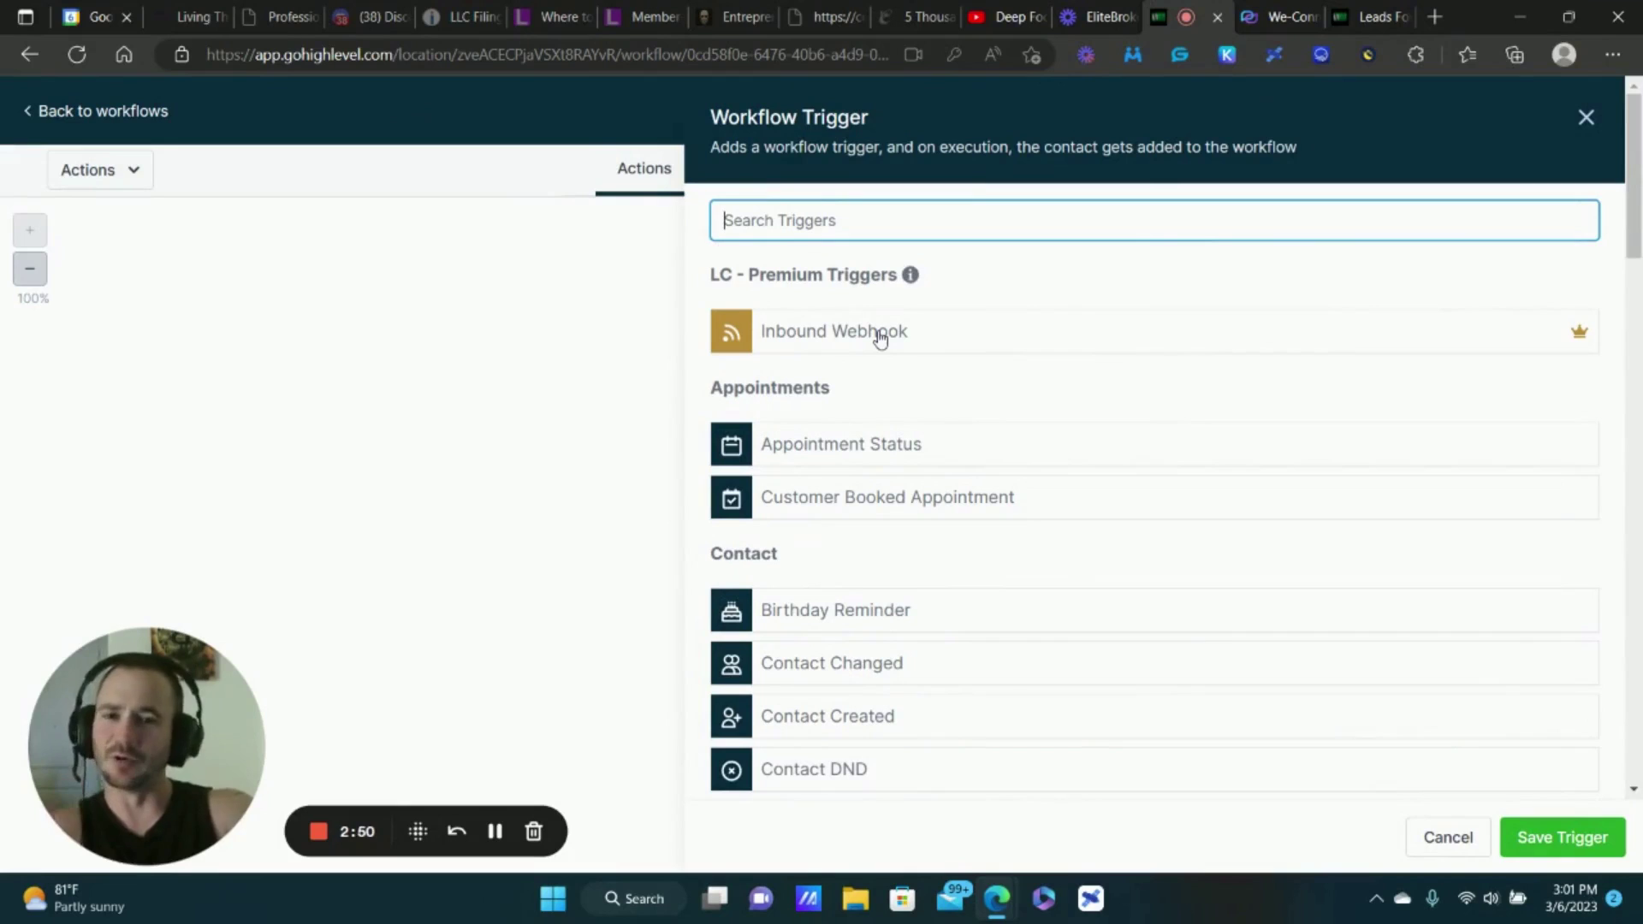
click(880, 335)
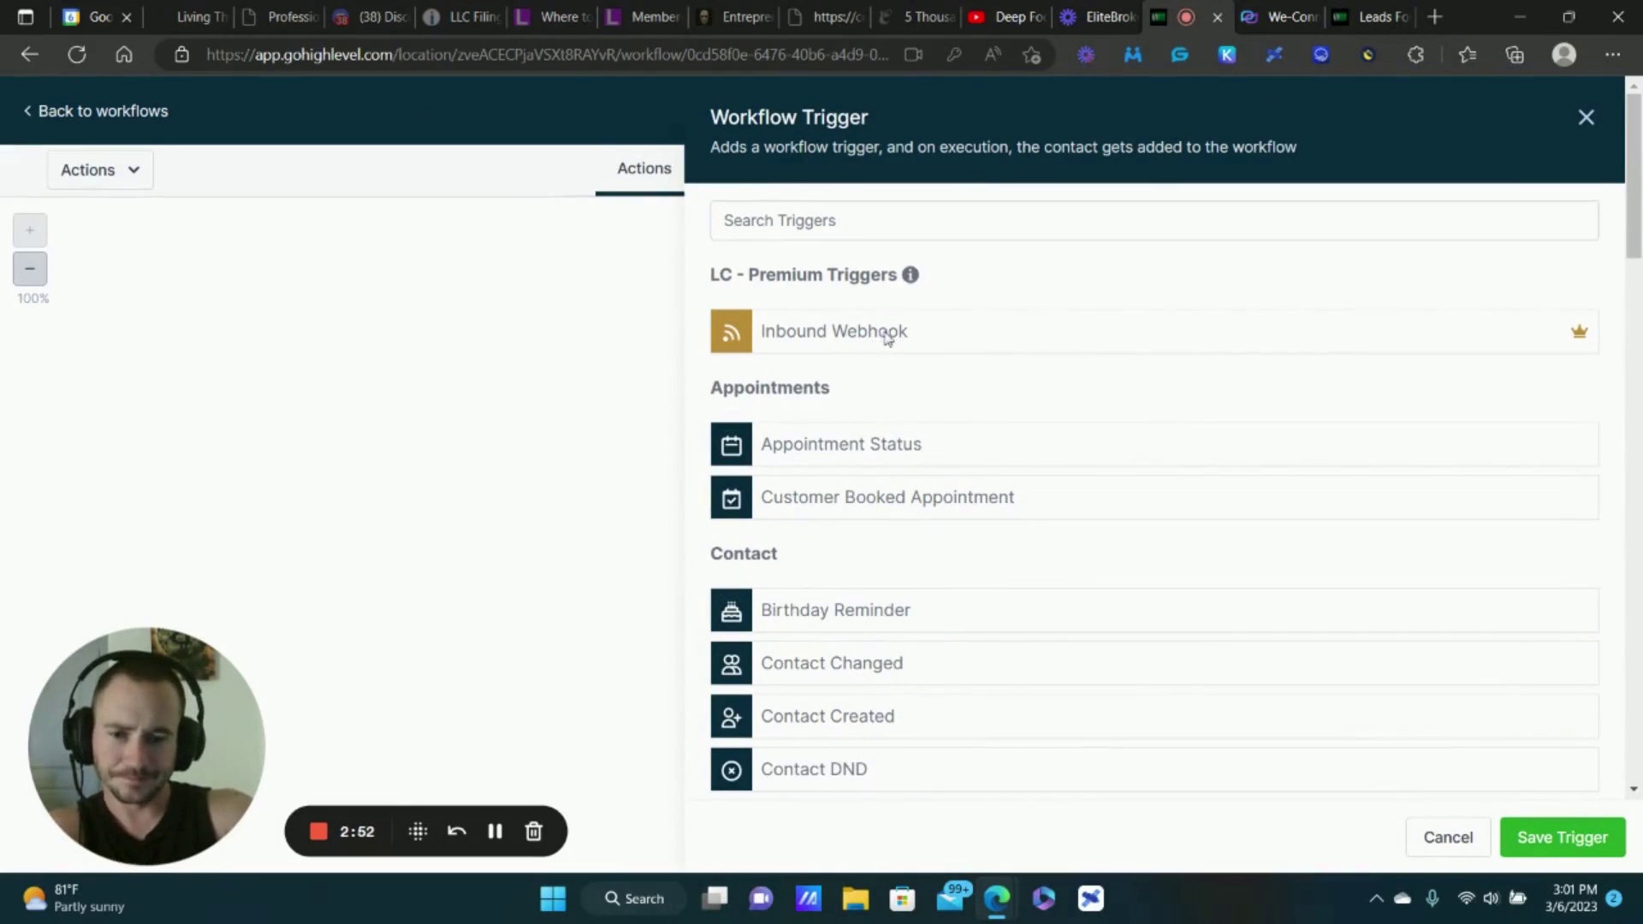
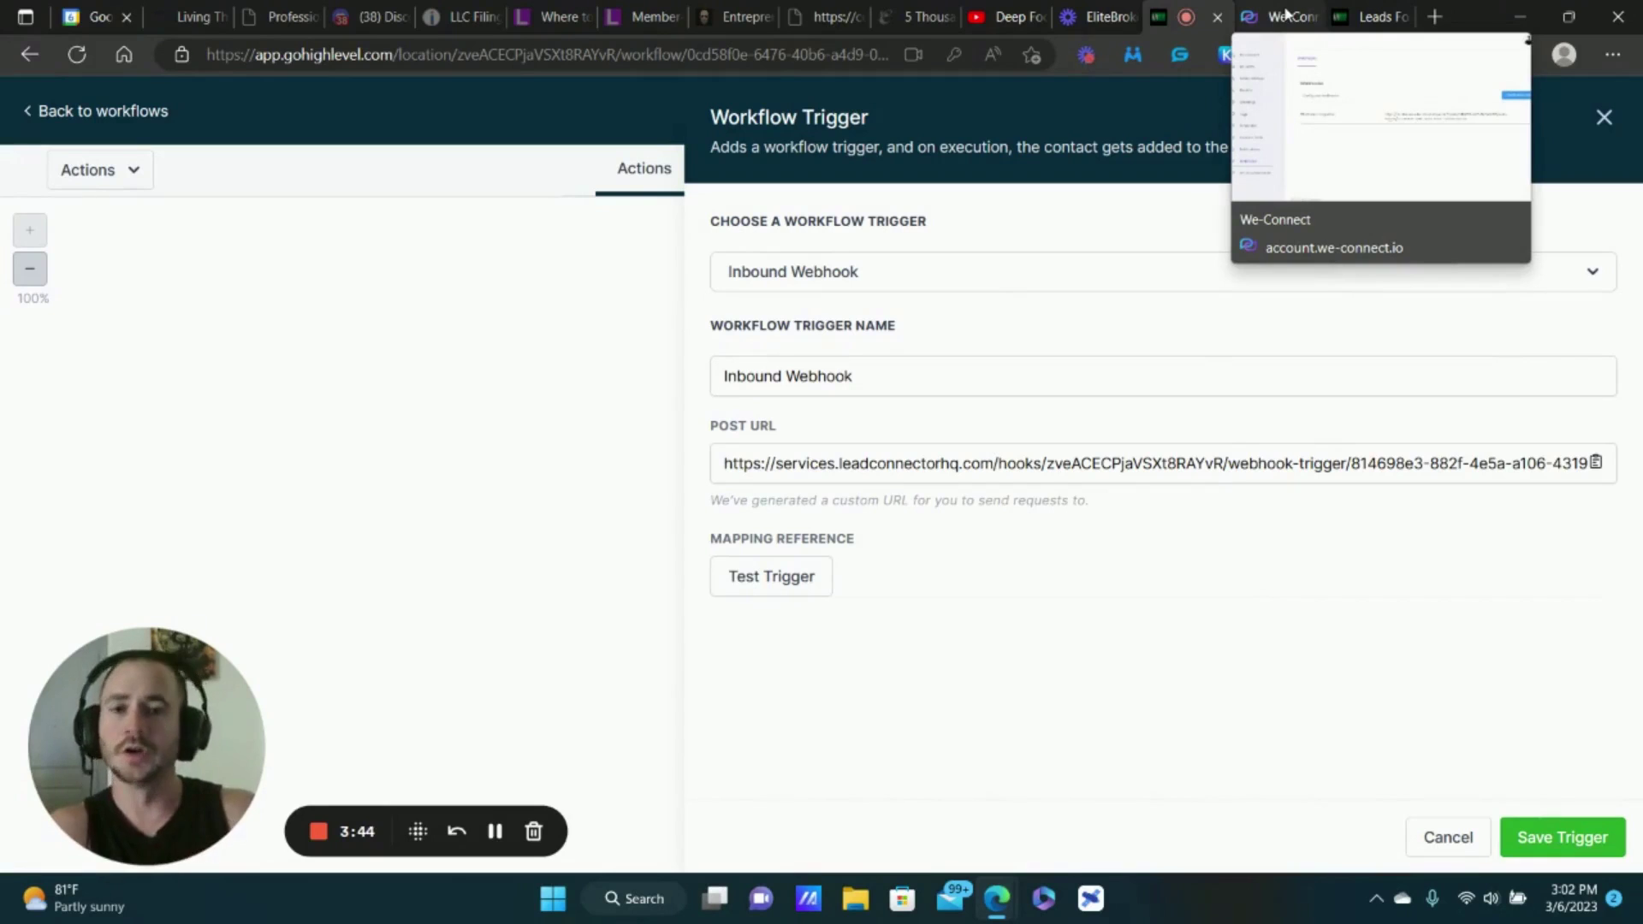
Step: Switch to We-Connect, start creating a new webhook and look over the available update types
click(1286, 13)
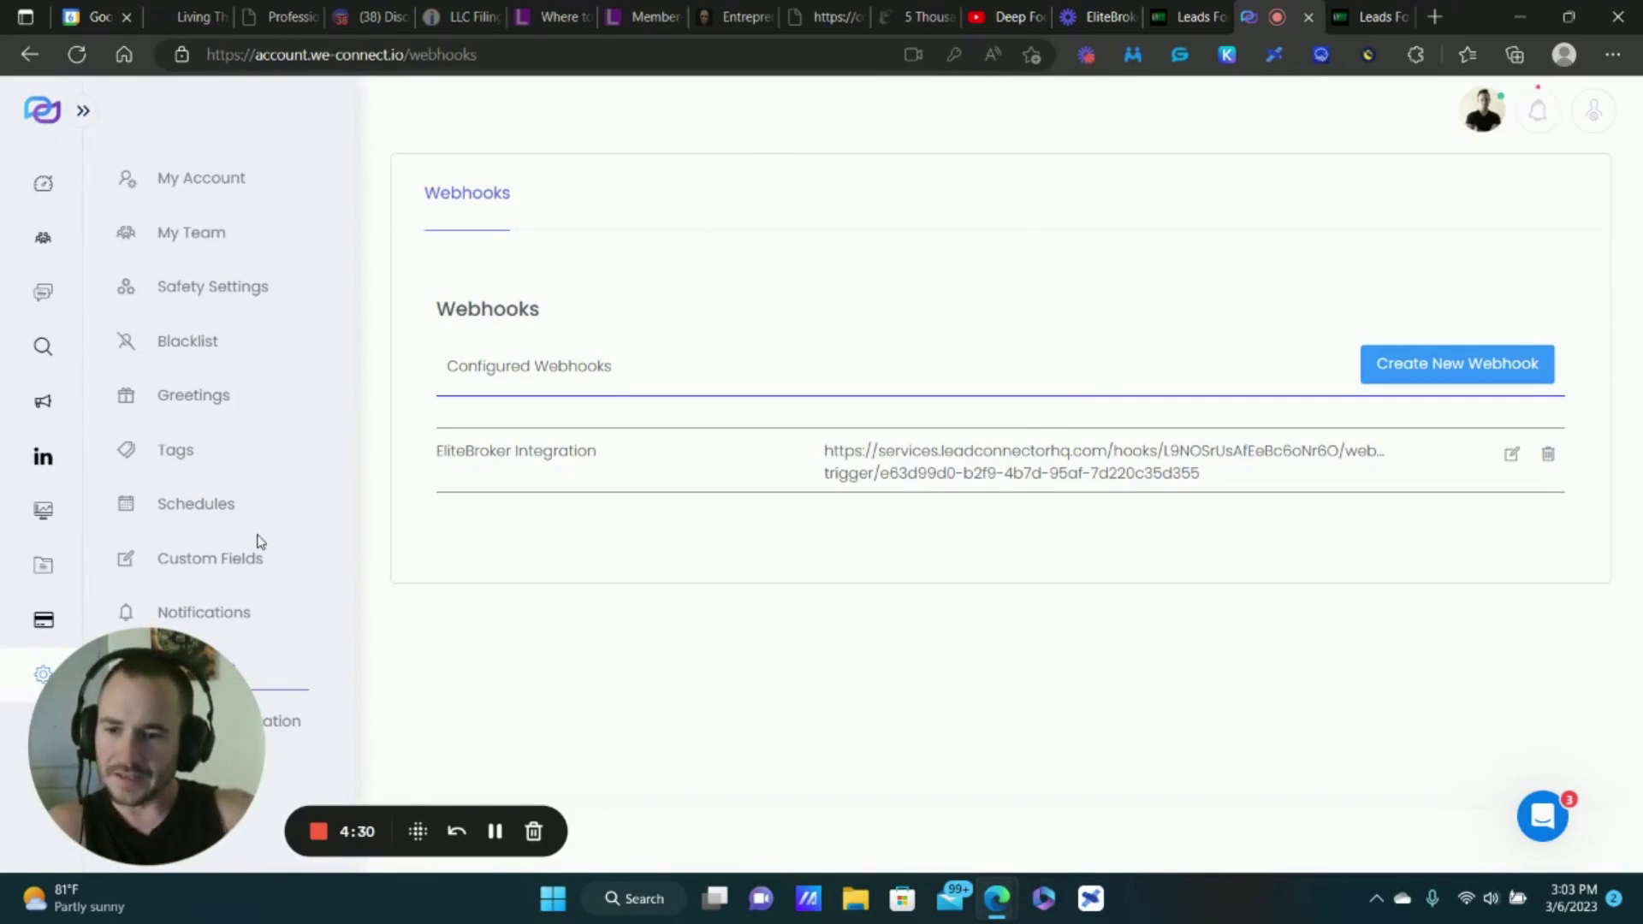
drag(230, 722, 723, 713)
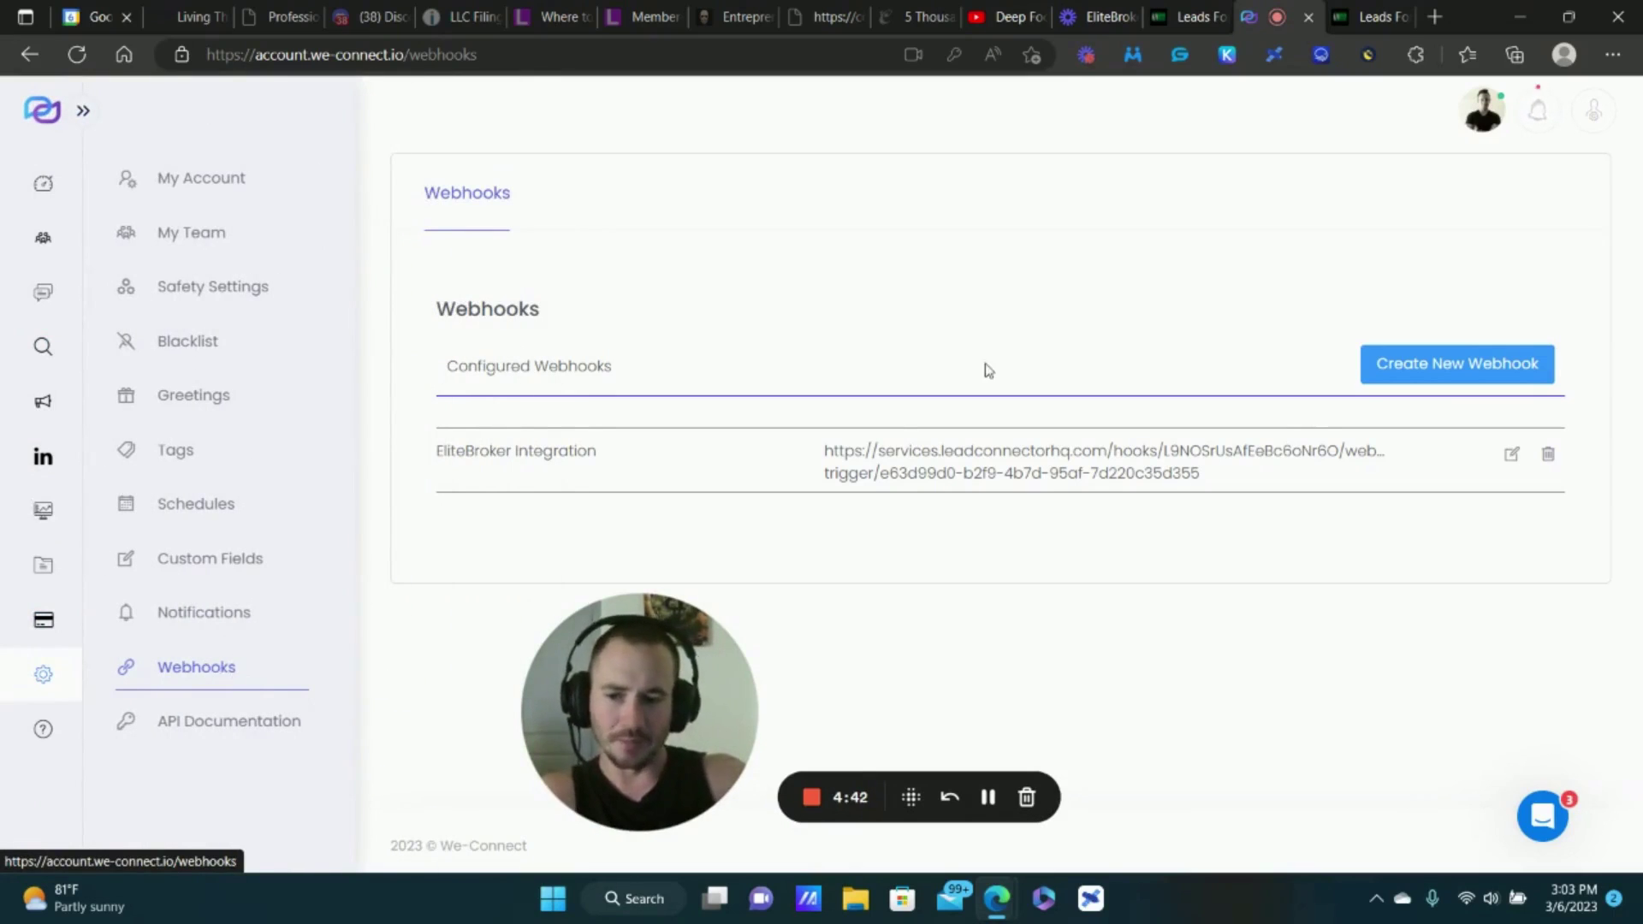
click(1453, 363)
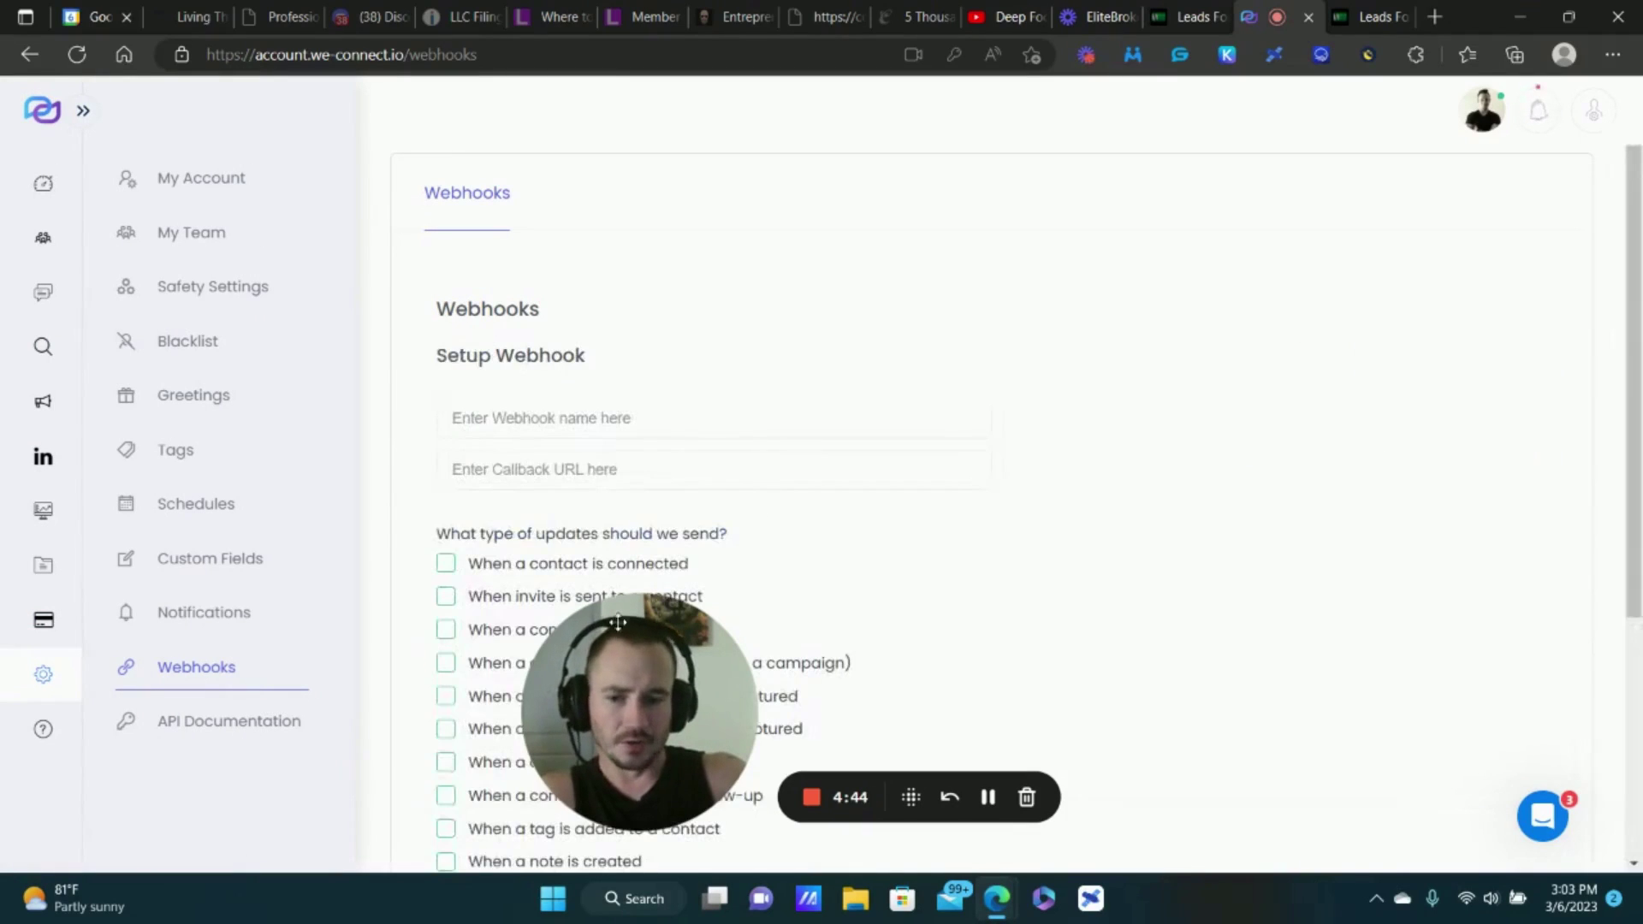
drag(618, 622, 108, 629)
scroll(620, 447, down, 3)
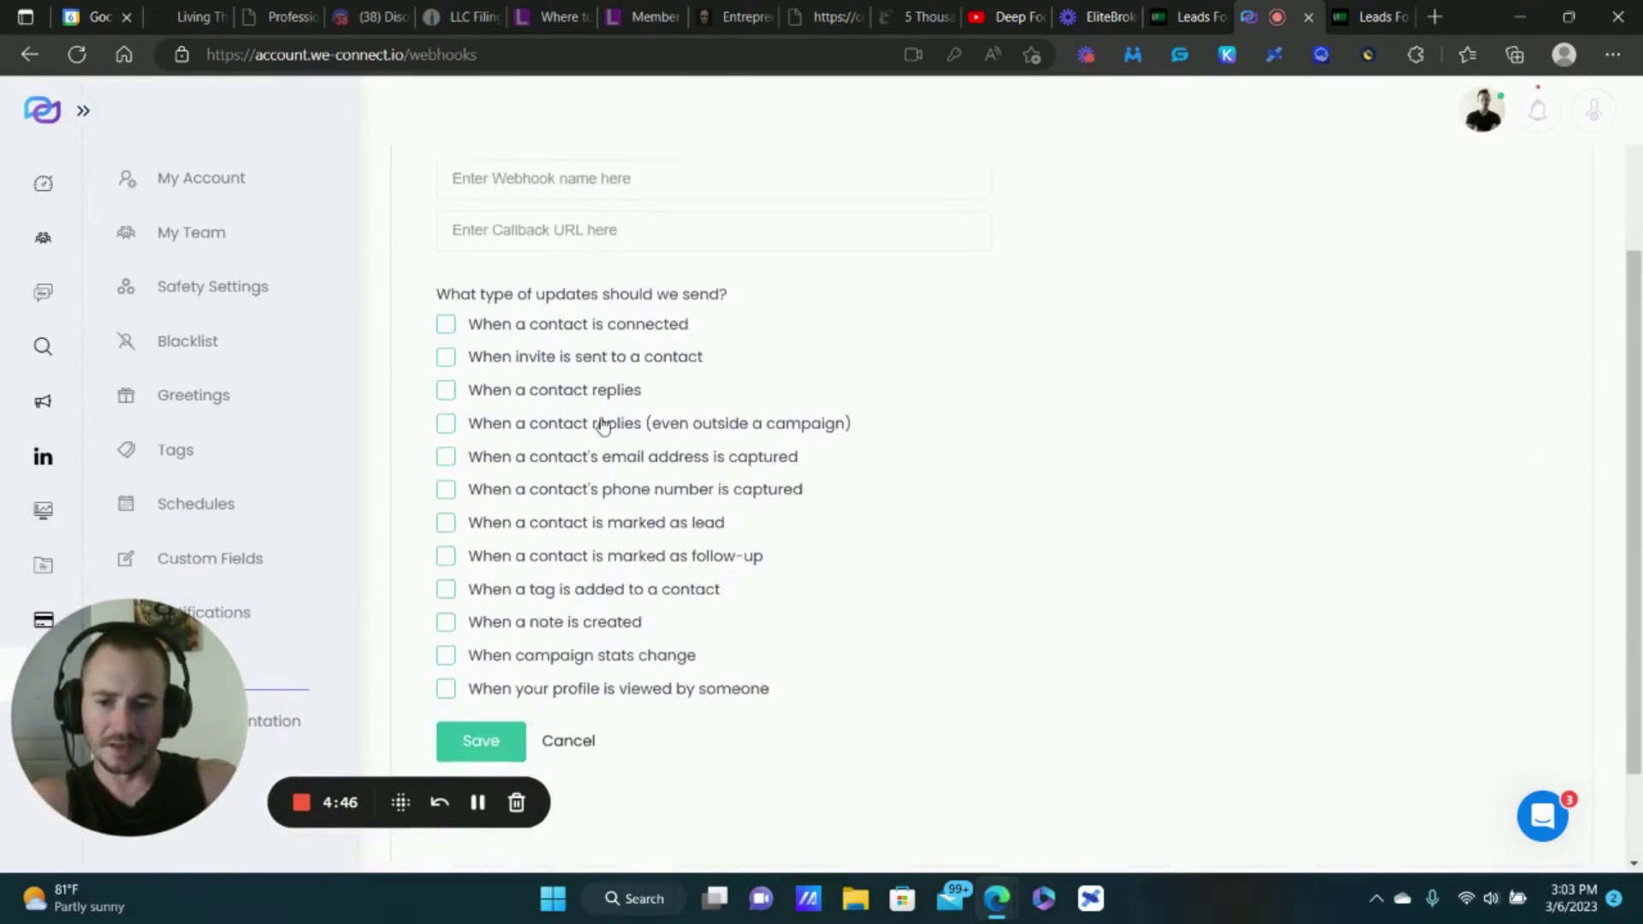
scroll(539, 239, down, 2)
scroll(539, 334, up, 2)
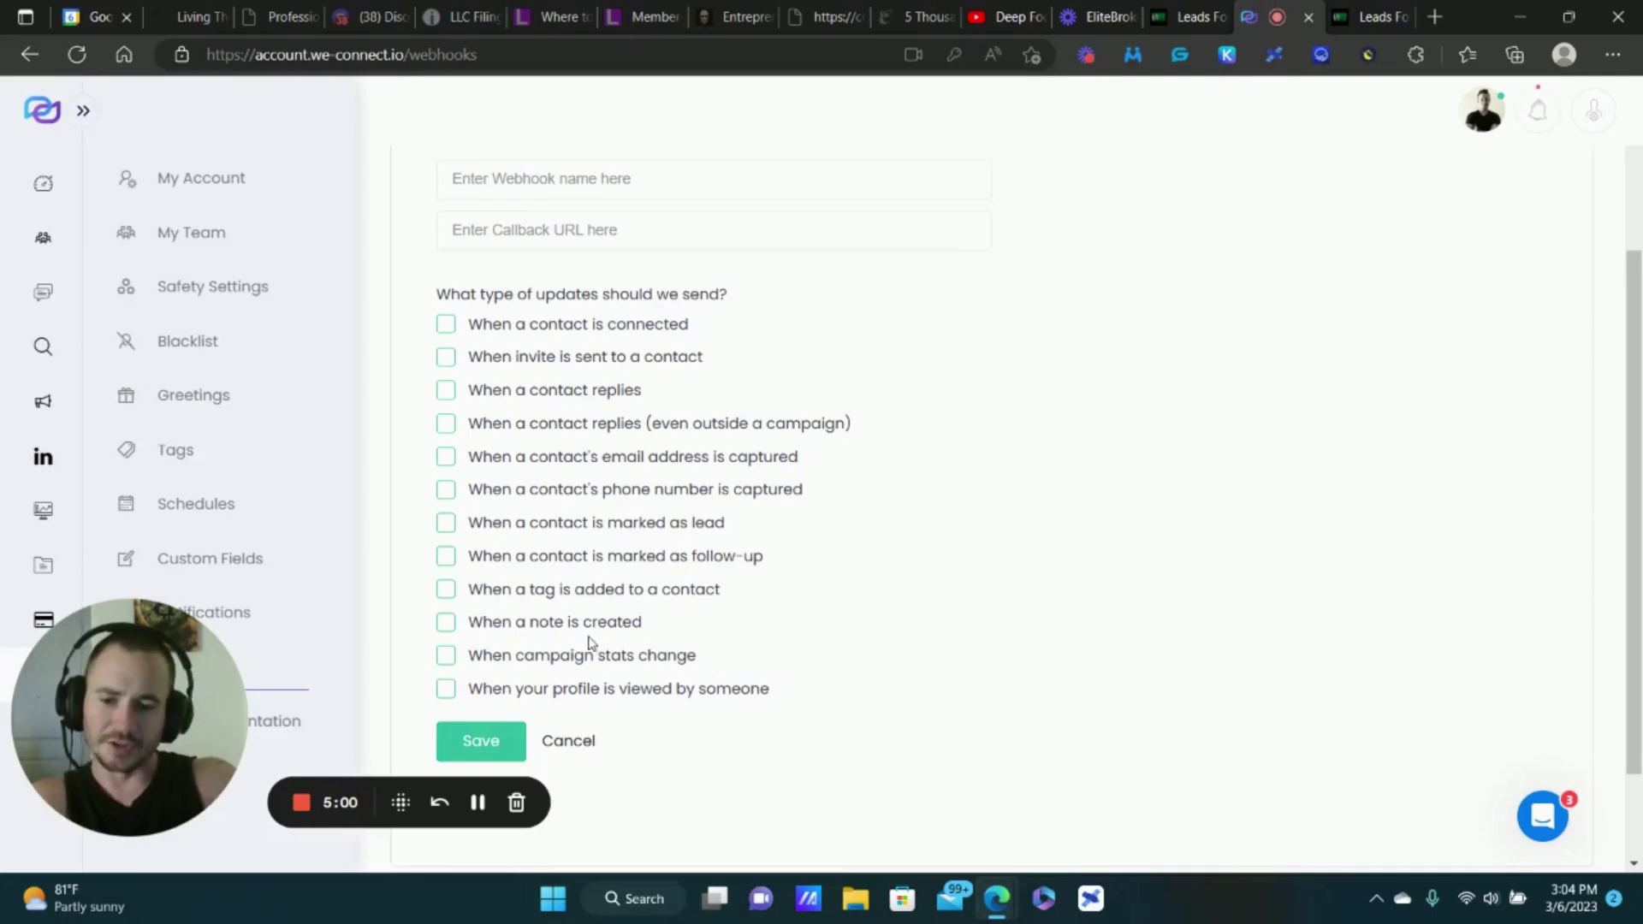
Step: Enable updates for when a contact is connected and paste the workflow trigger's POST URL as the callback URL
click(445, 325)
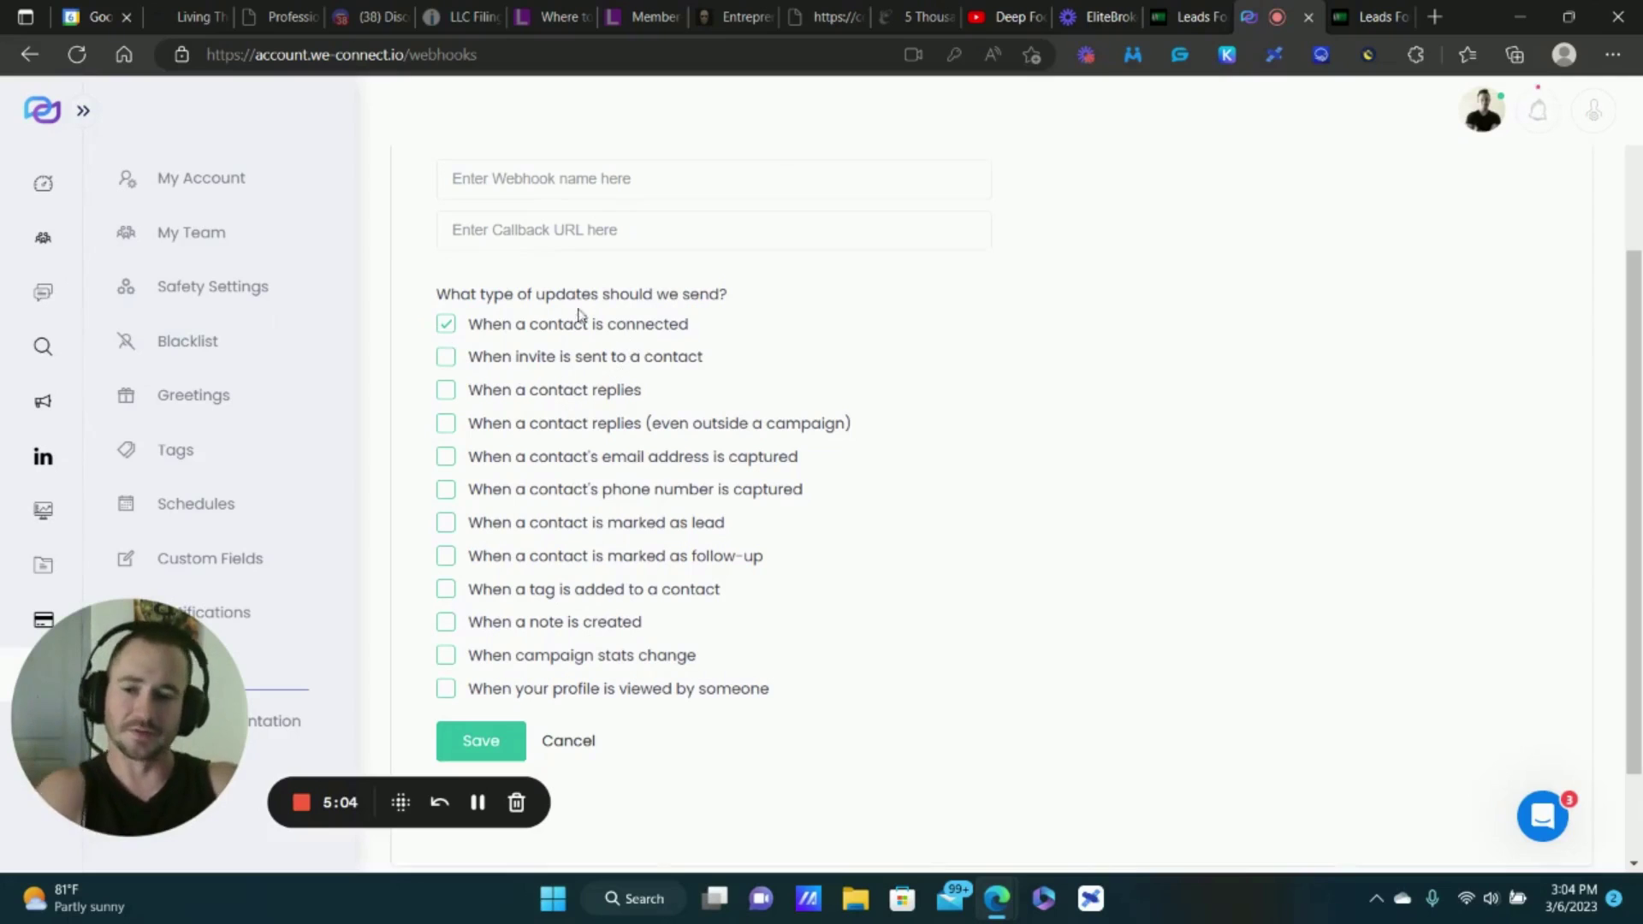
click(555, 231)
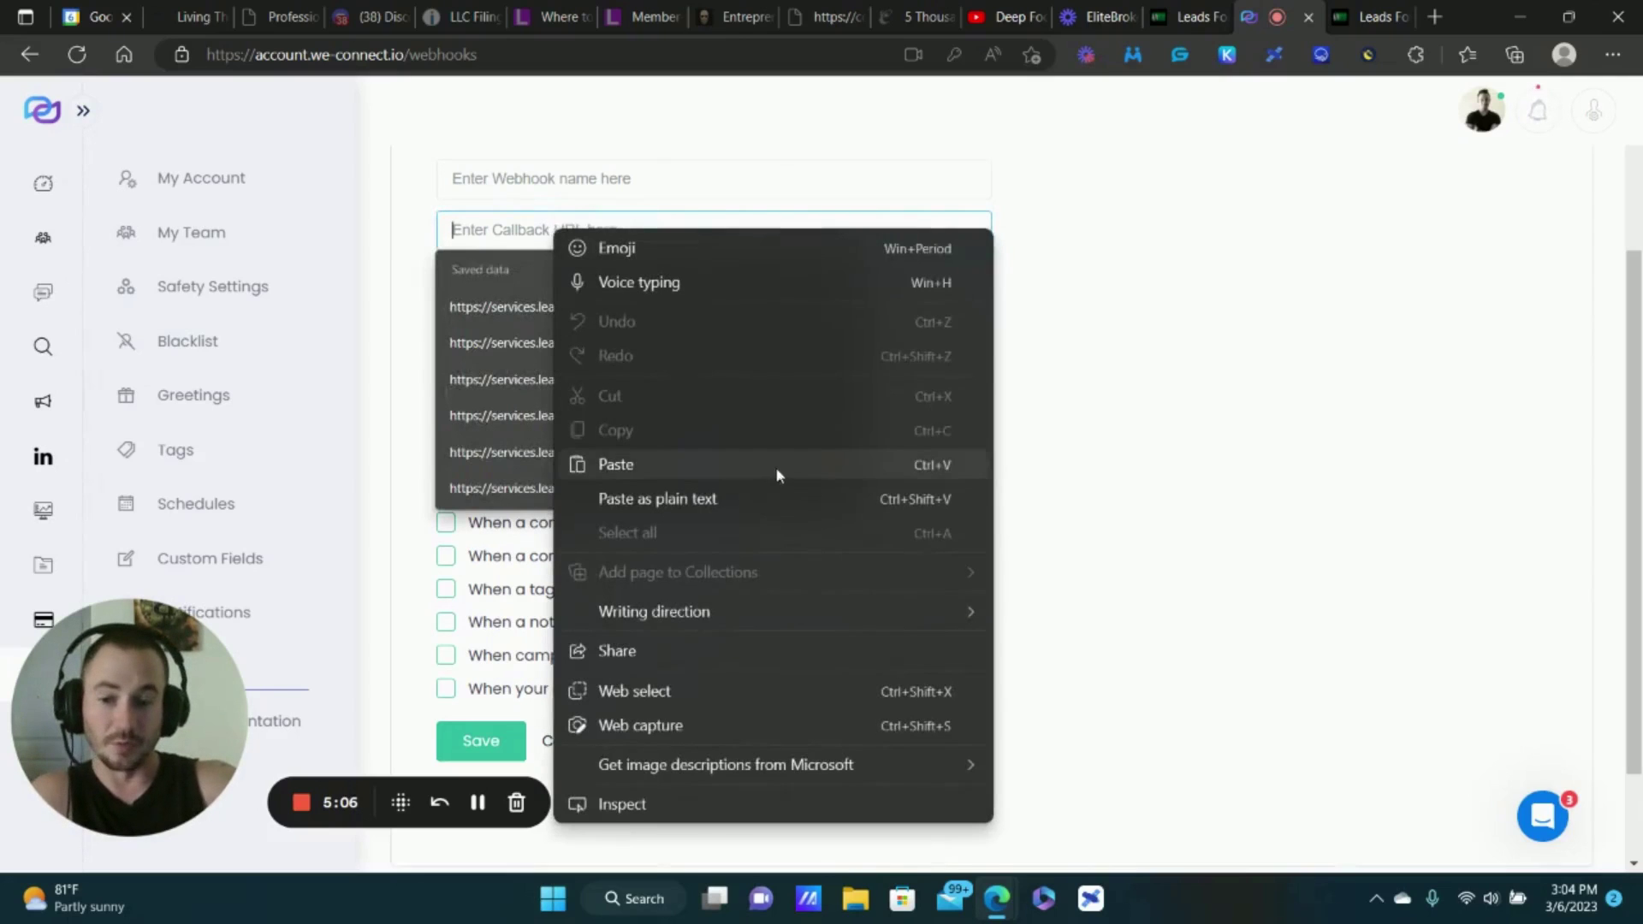
click(776, 466)
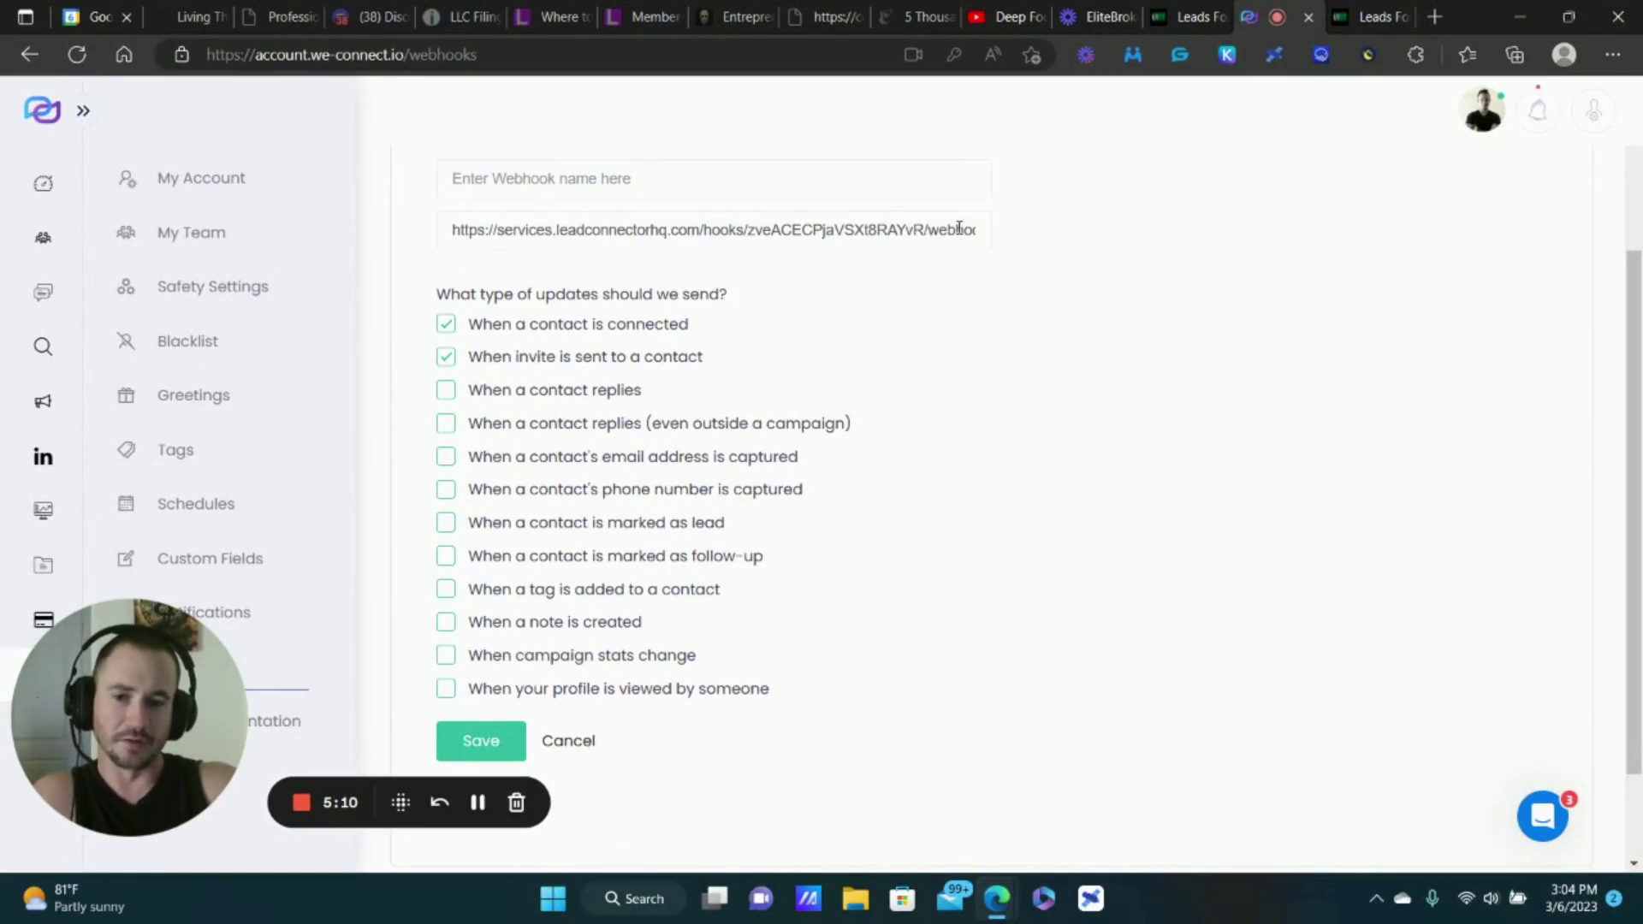
Step: Name the webhook GHL test 2
click(605, 189)
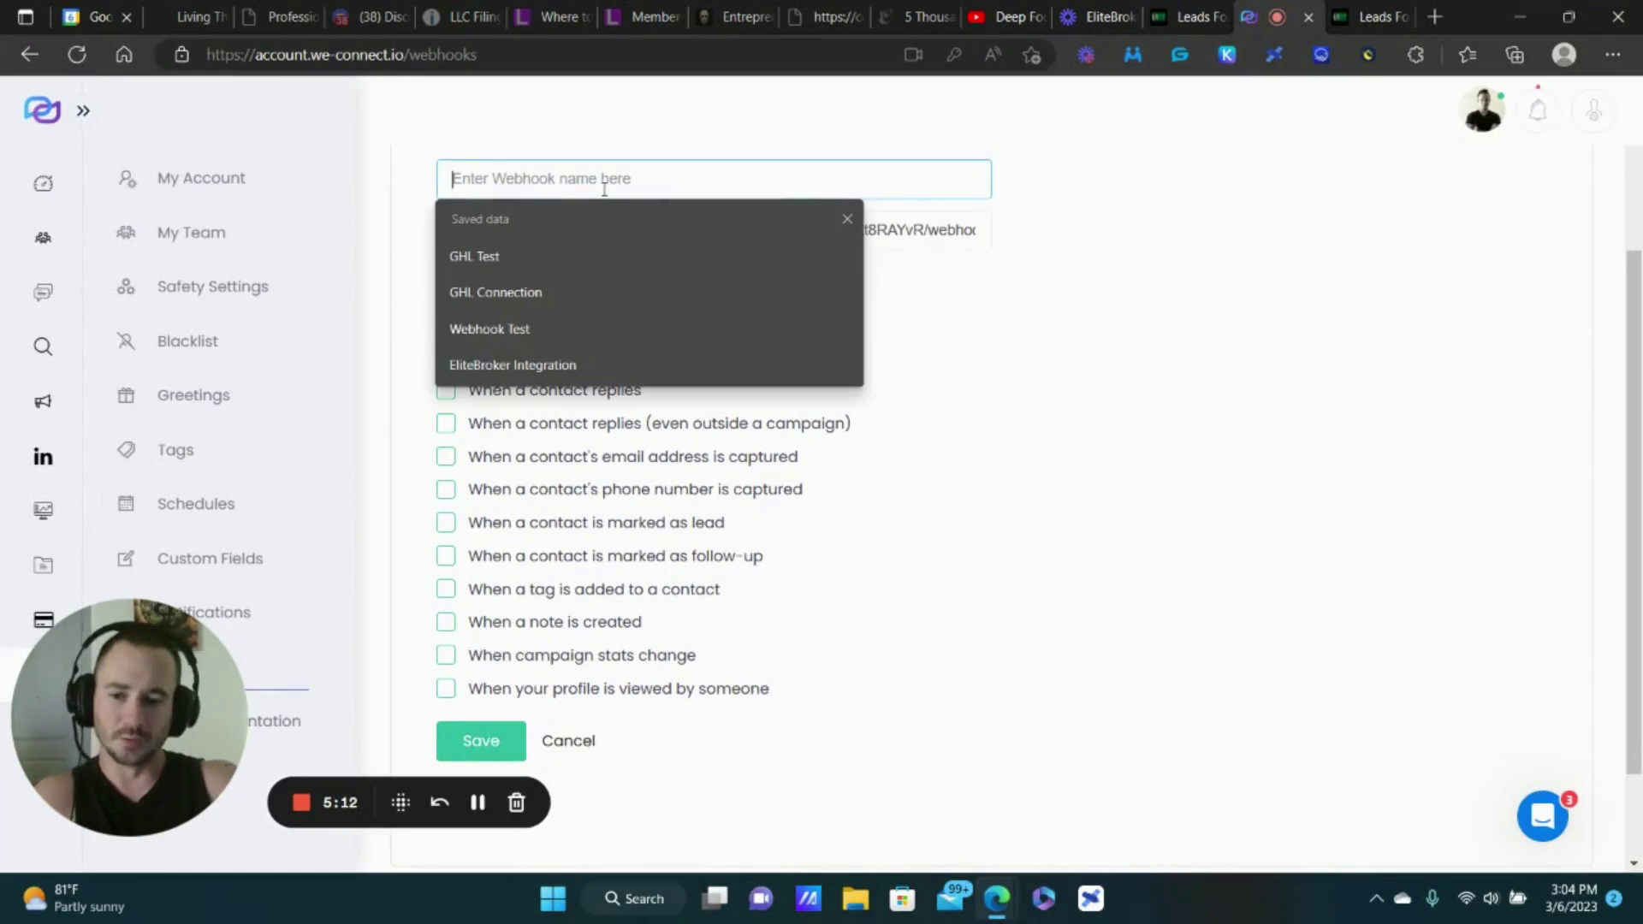
text(Gh)
key(BackSpace)
text(HL )
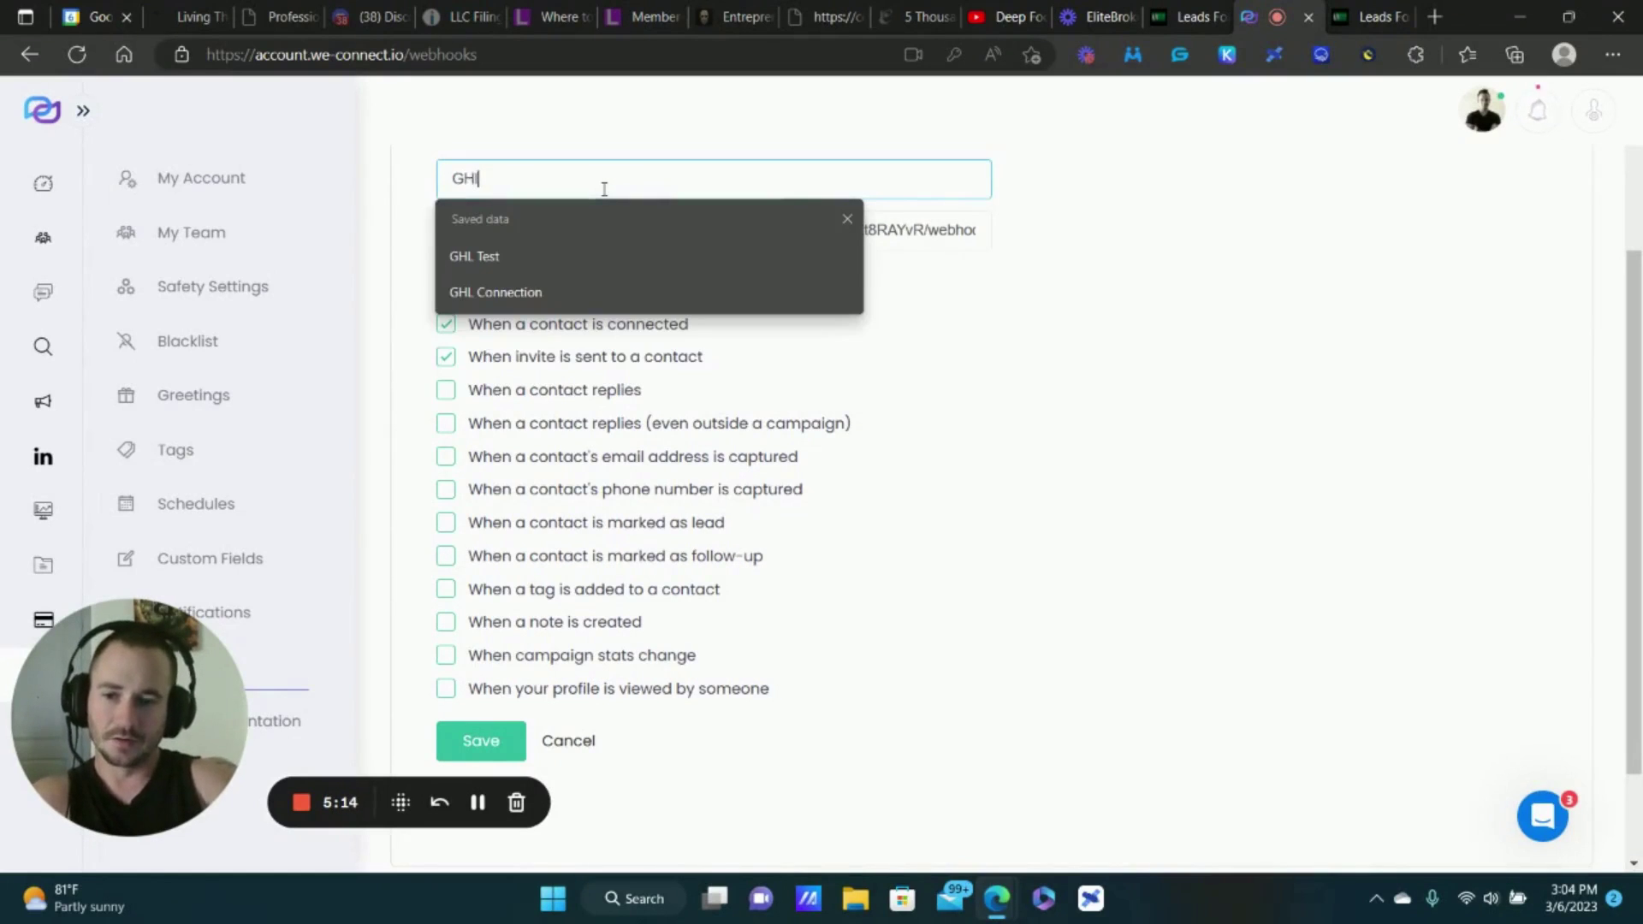
text(test 2)
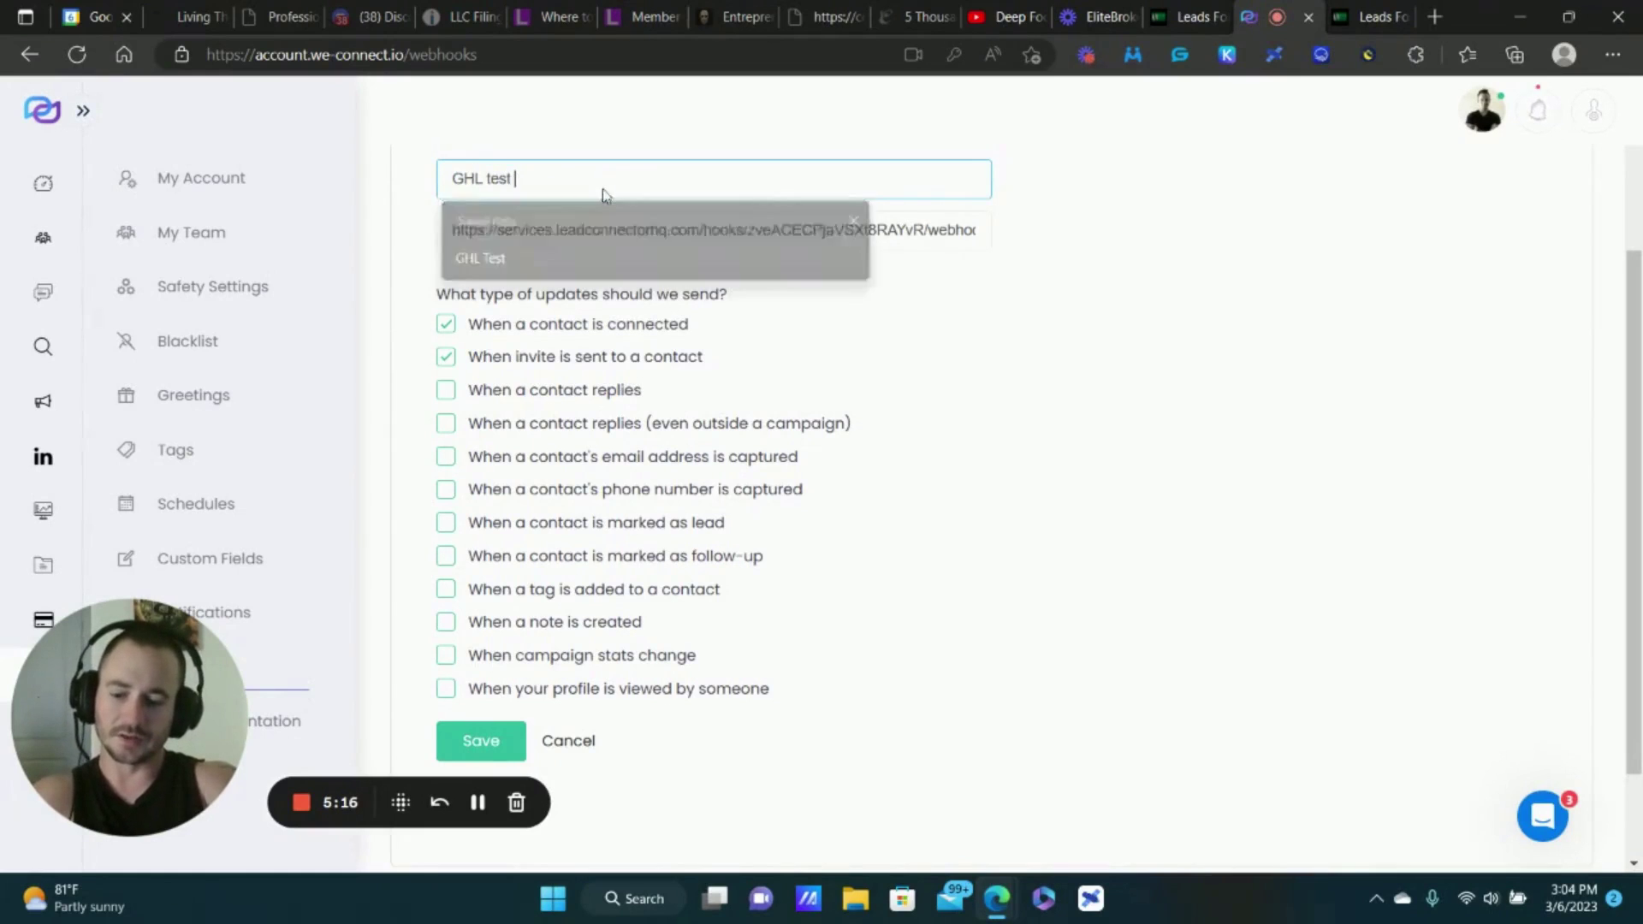
Step: Disable the update for when an invite is sent to a contact and save the webhook
click(446, 358)
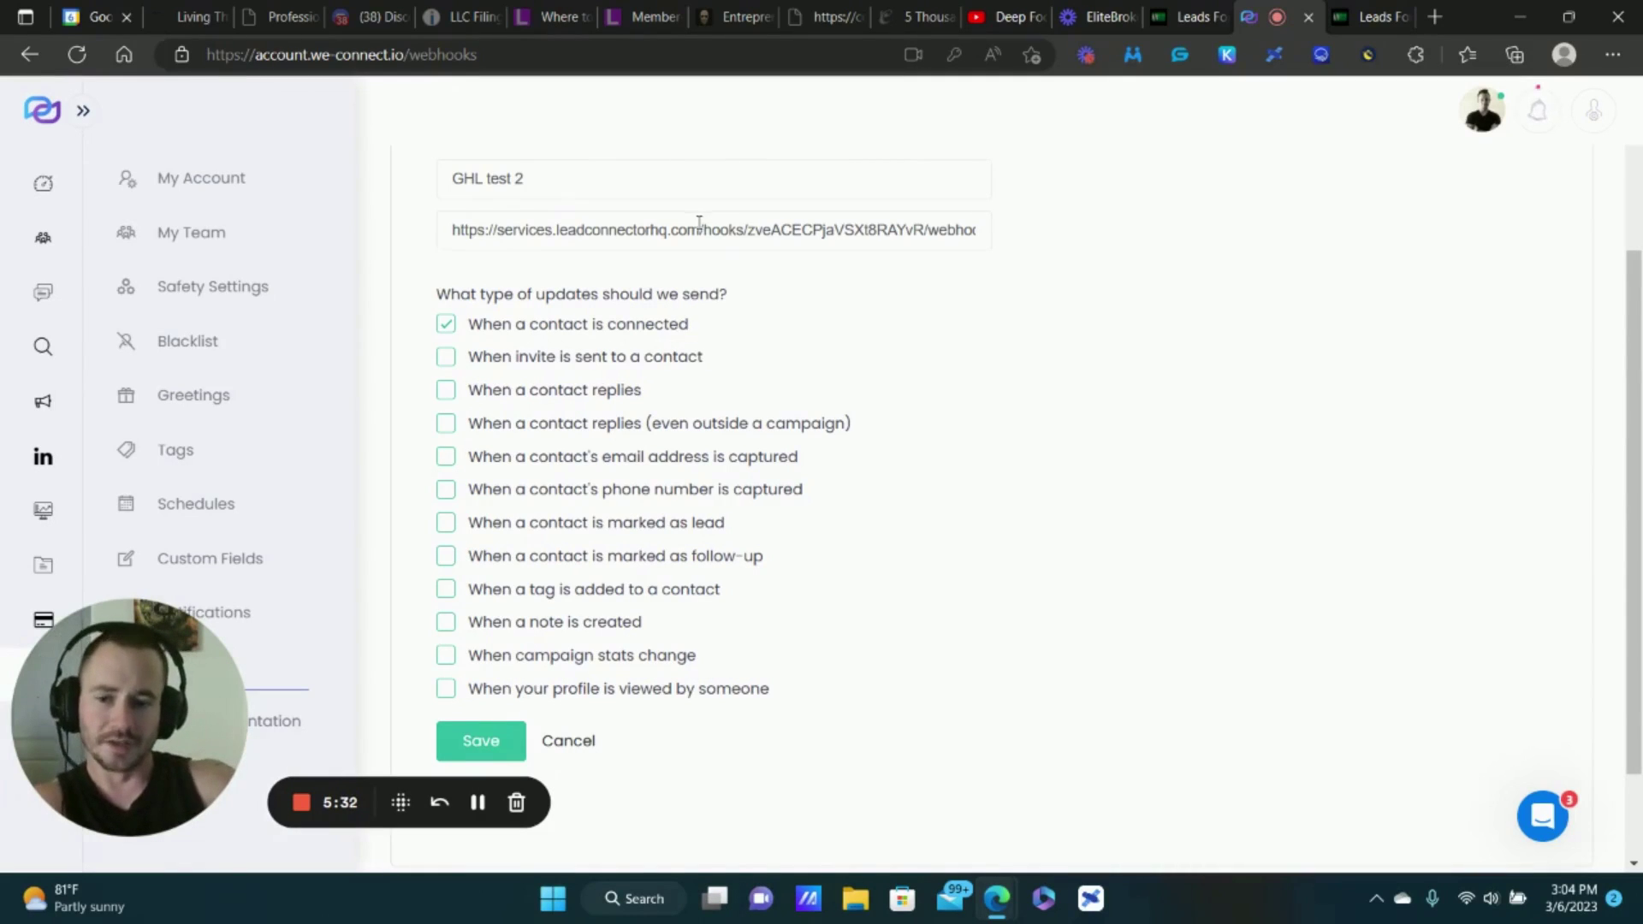
scroll(624, 441, down, 2)
click(517, 618)
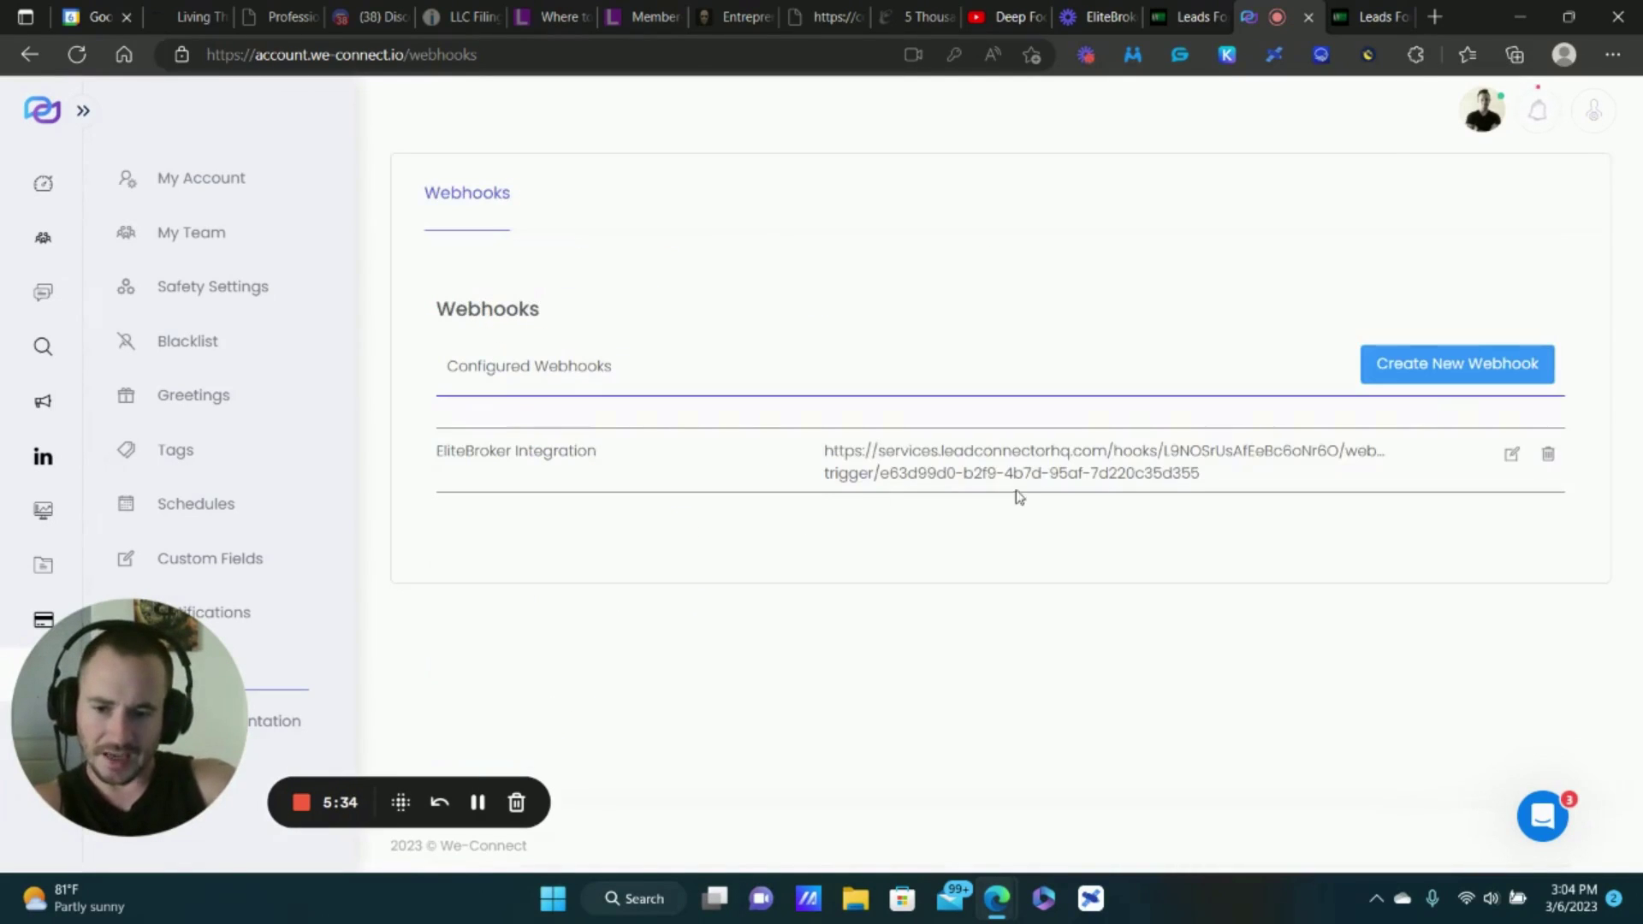
Step: Reopen the GHL test 2 webhook, review the Send Sample options for its update types and save it
click(1512, 455)
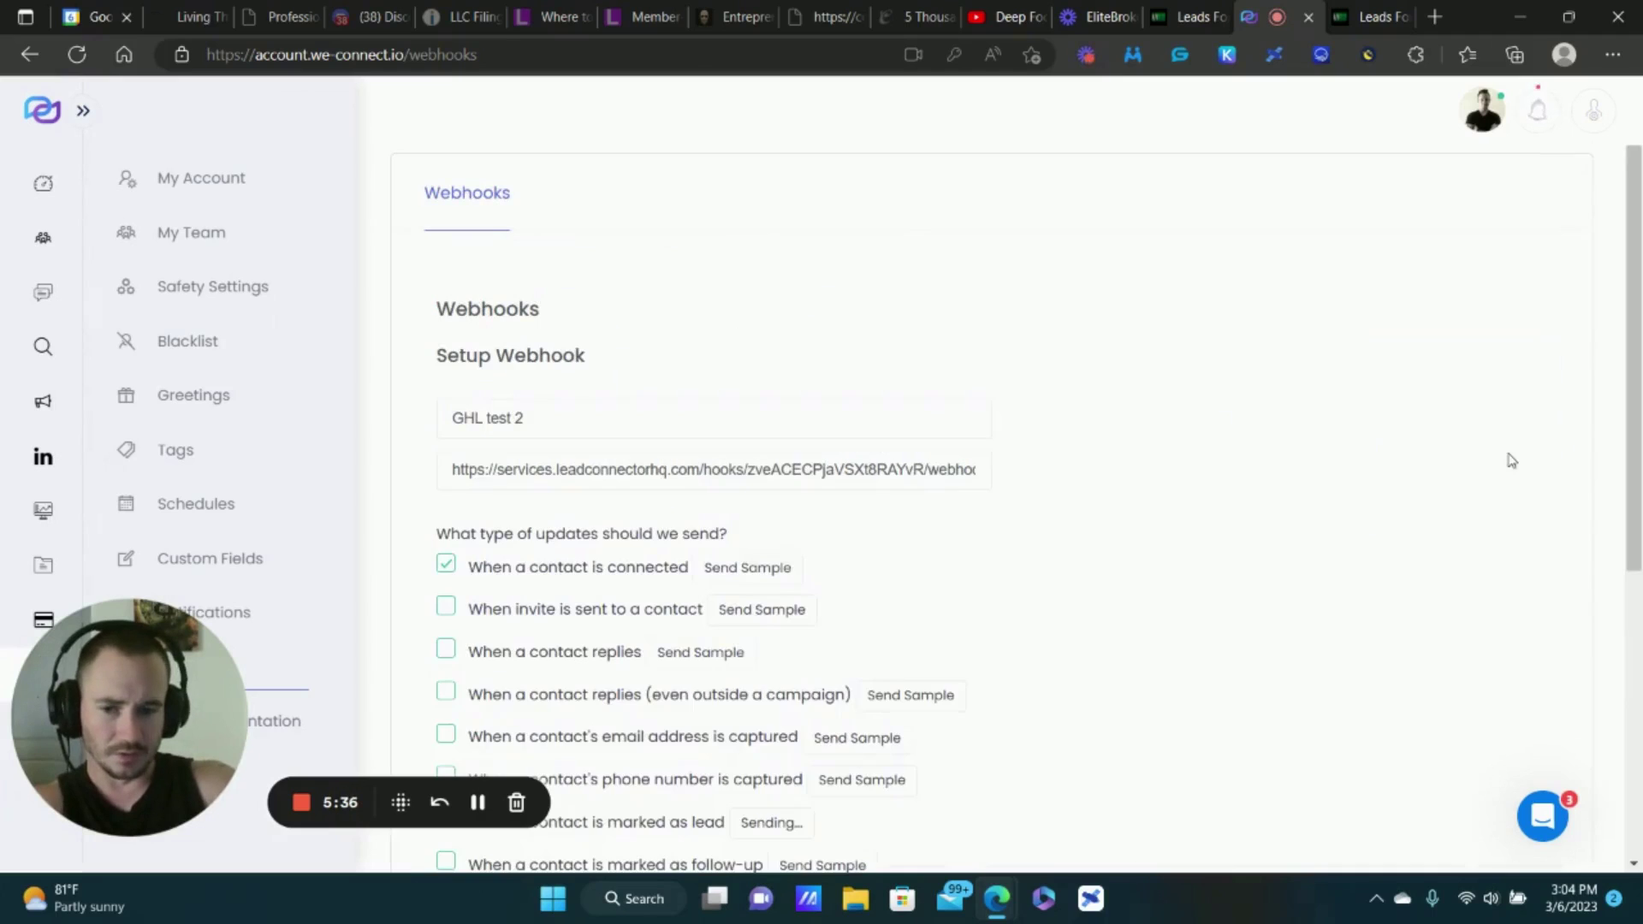
scroll(568, 305, down, 4)
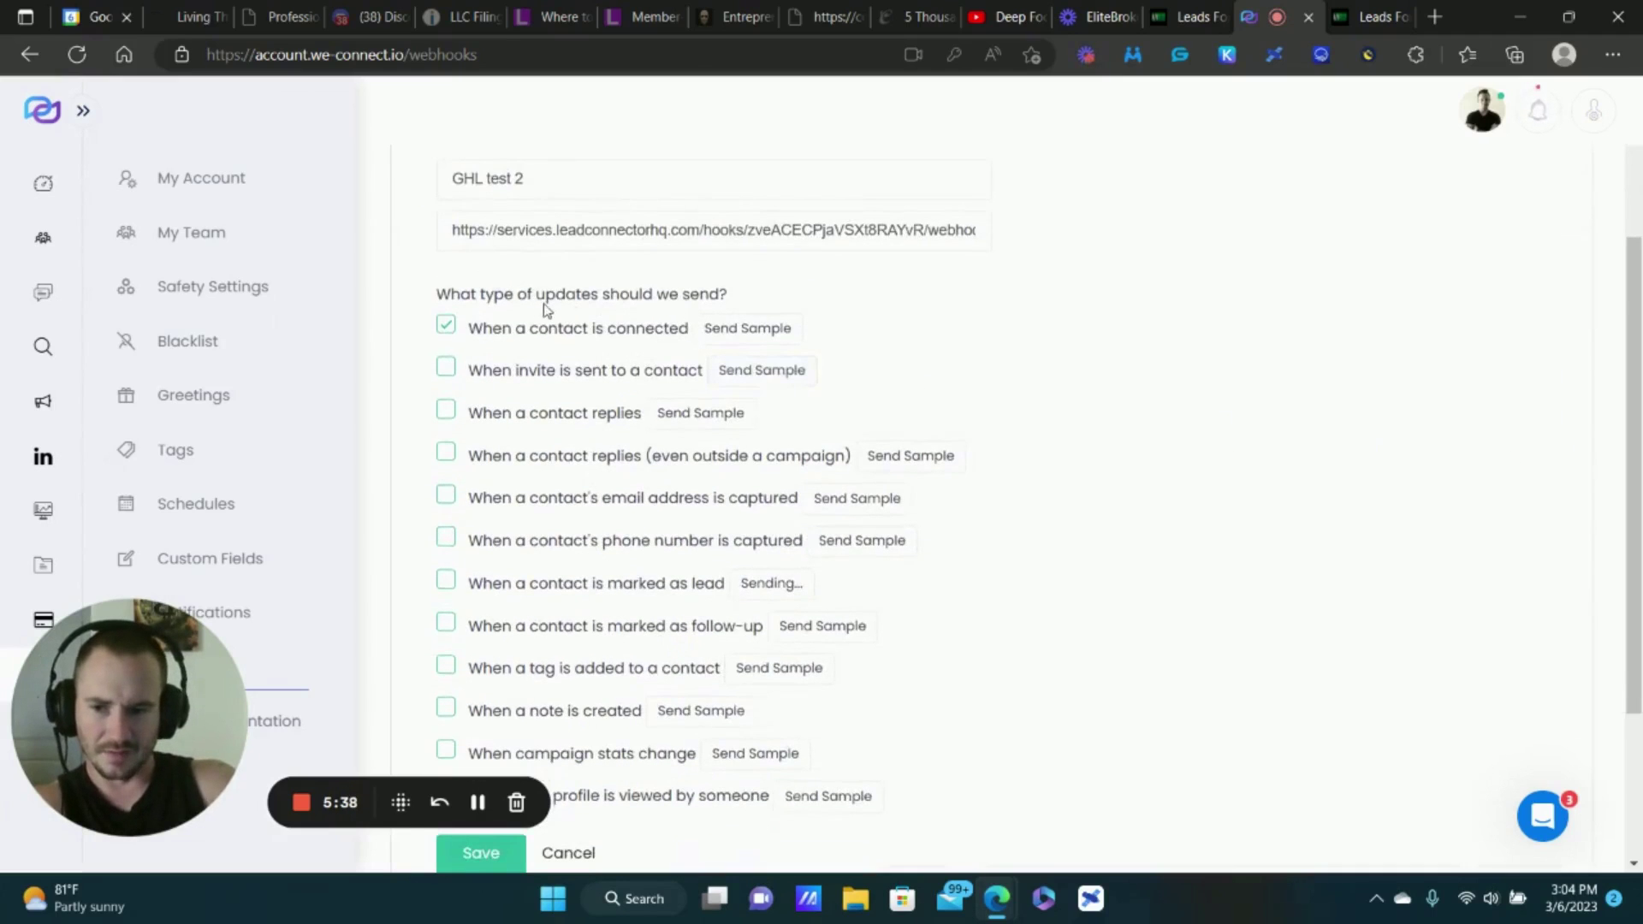
scroll(550, 312, down, 4)
scroll(986, 264, up, 4)
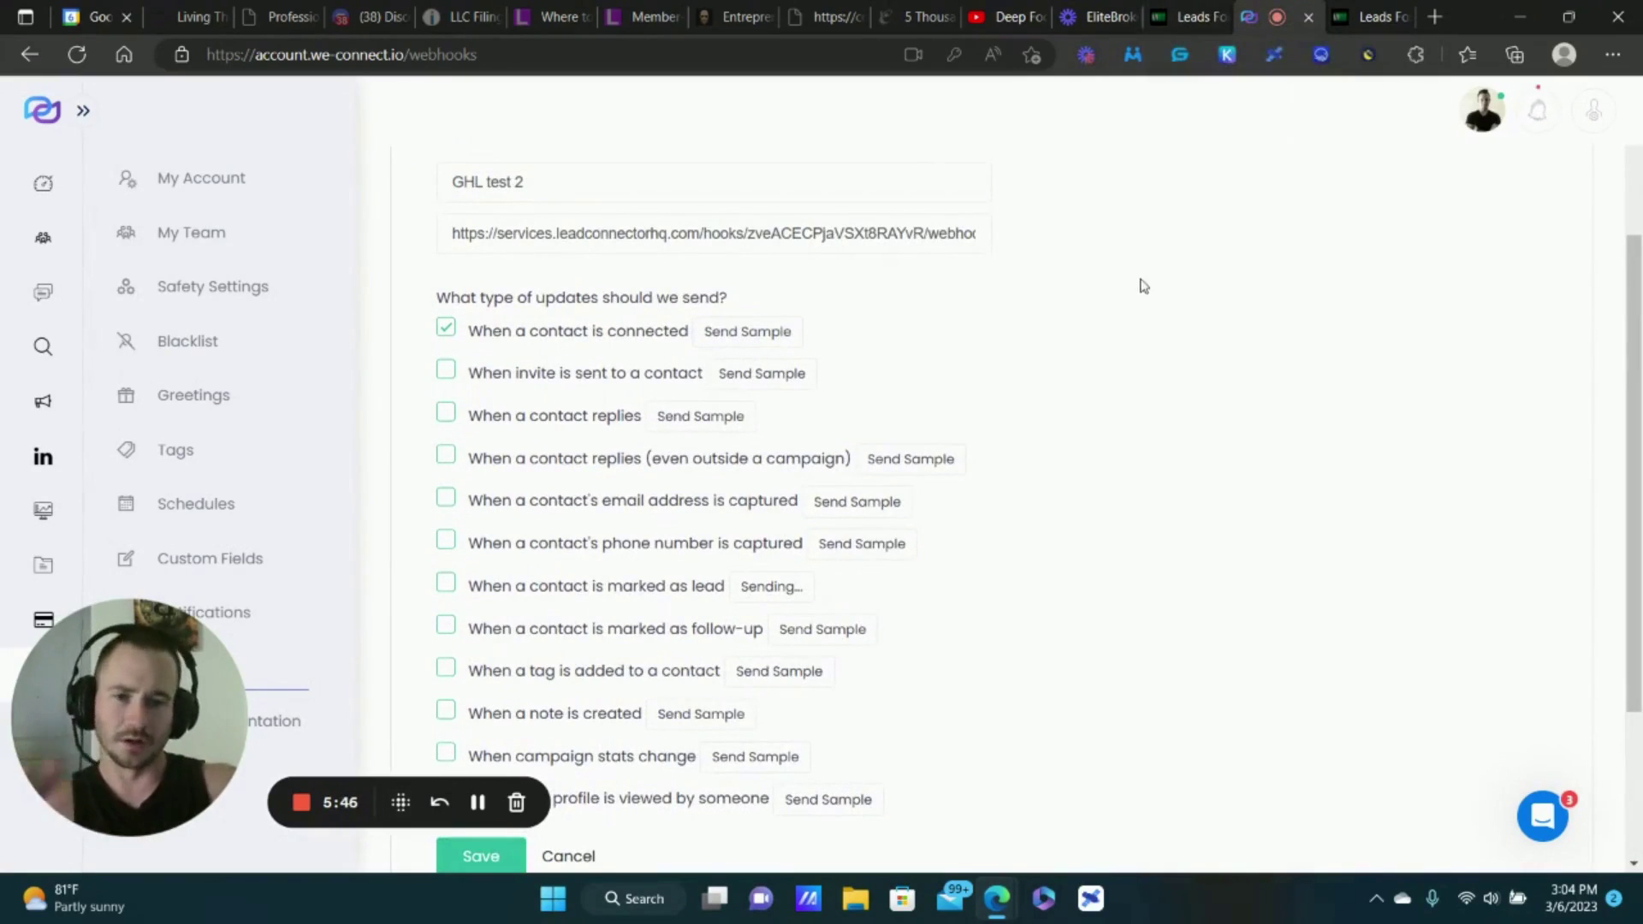
click(479, 809)
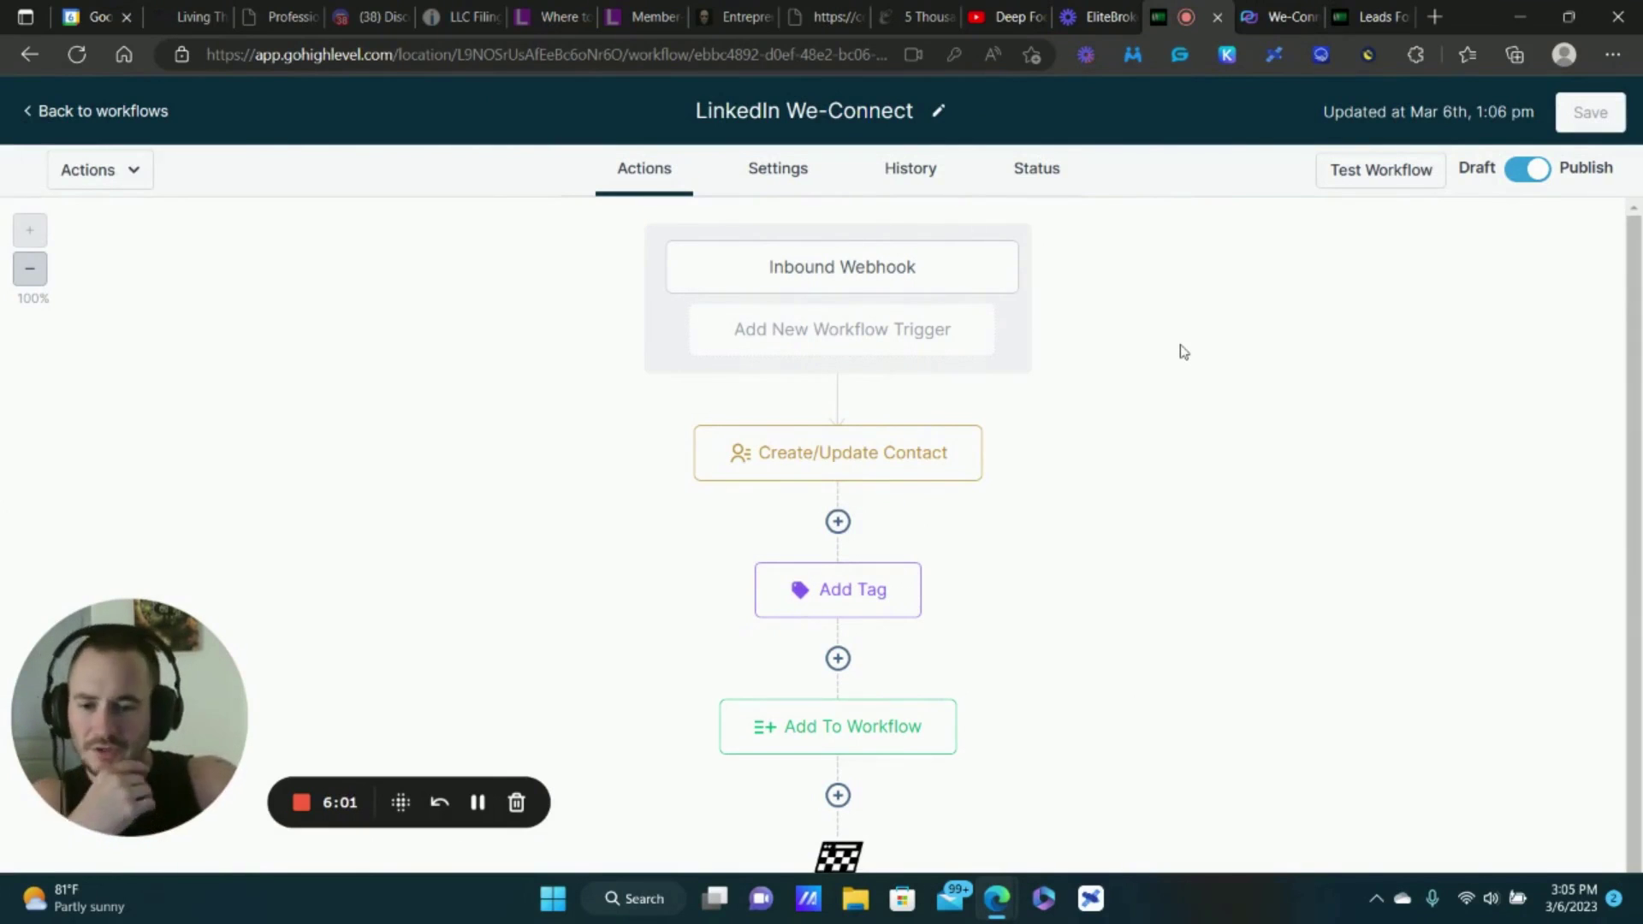
Step: In GoHighLevel's LinkedIn We-Connect workflow, examine the Inbound Webhook trigger's mapping reference data and leave the trigger without saving
click(886, 283)
scroll(996, 460, down, 1)
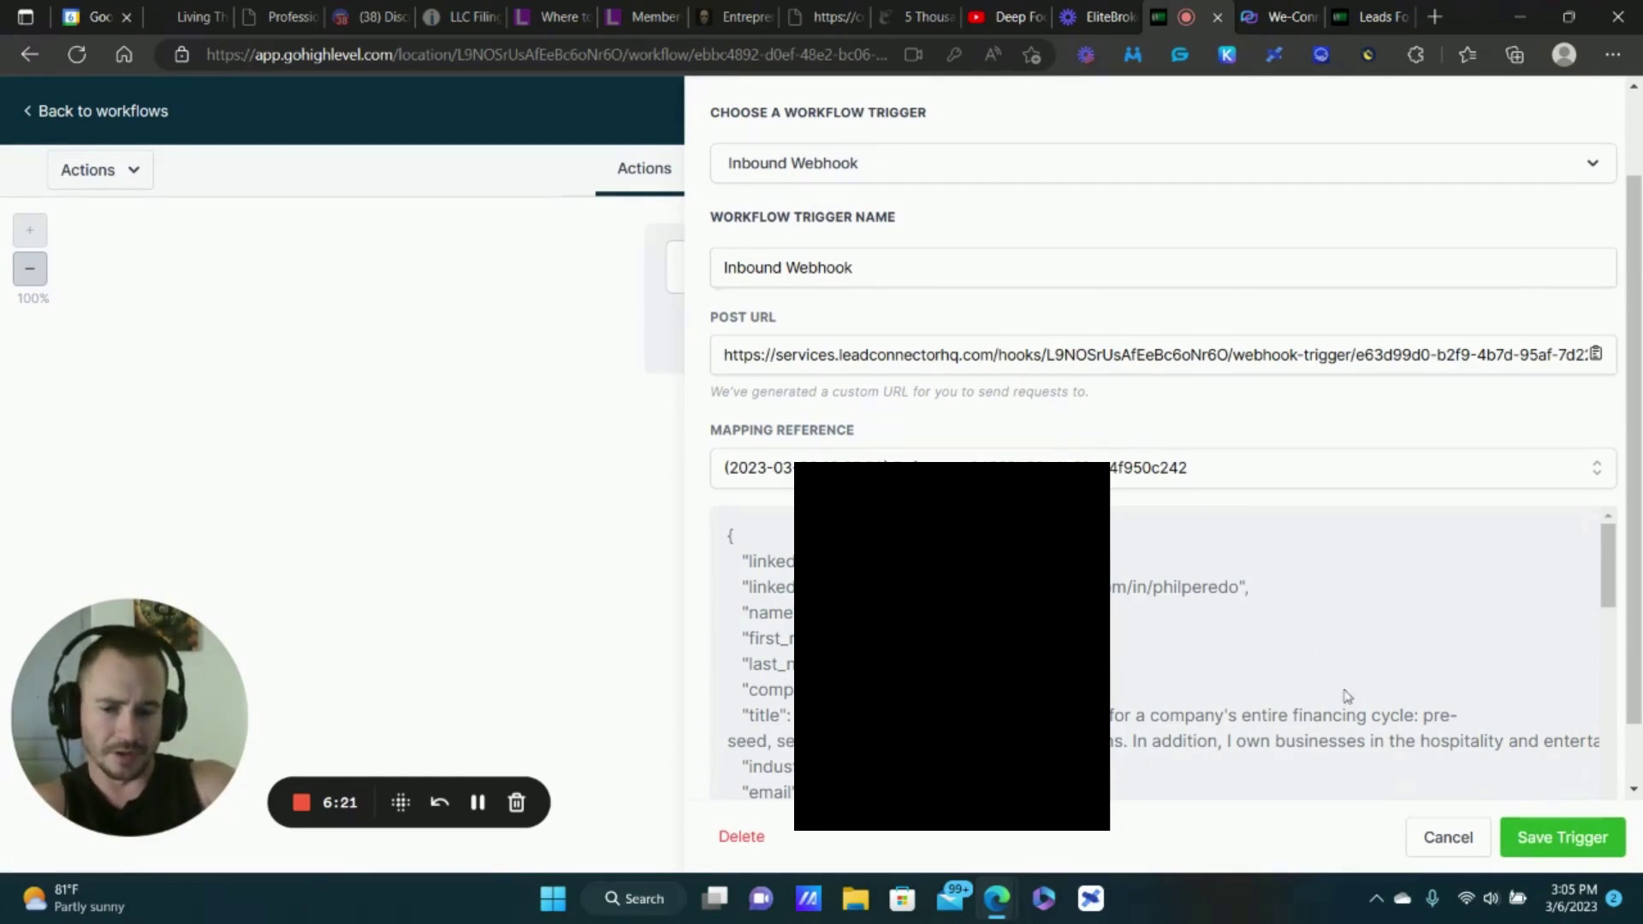
scroll(1347, 690, down, 3)
scroll(1455, 565, down, 3)
scroll(1295, 473, up, 2)
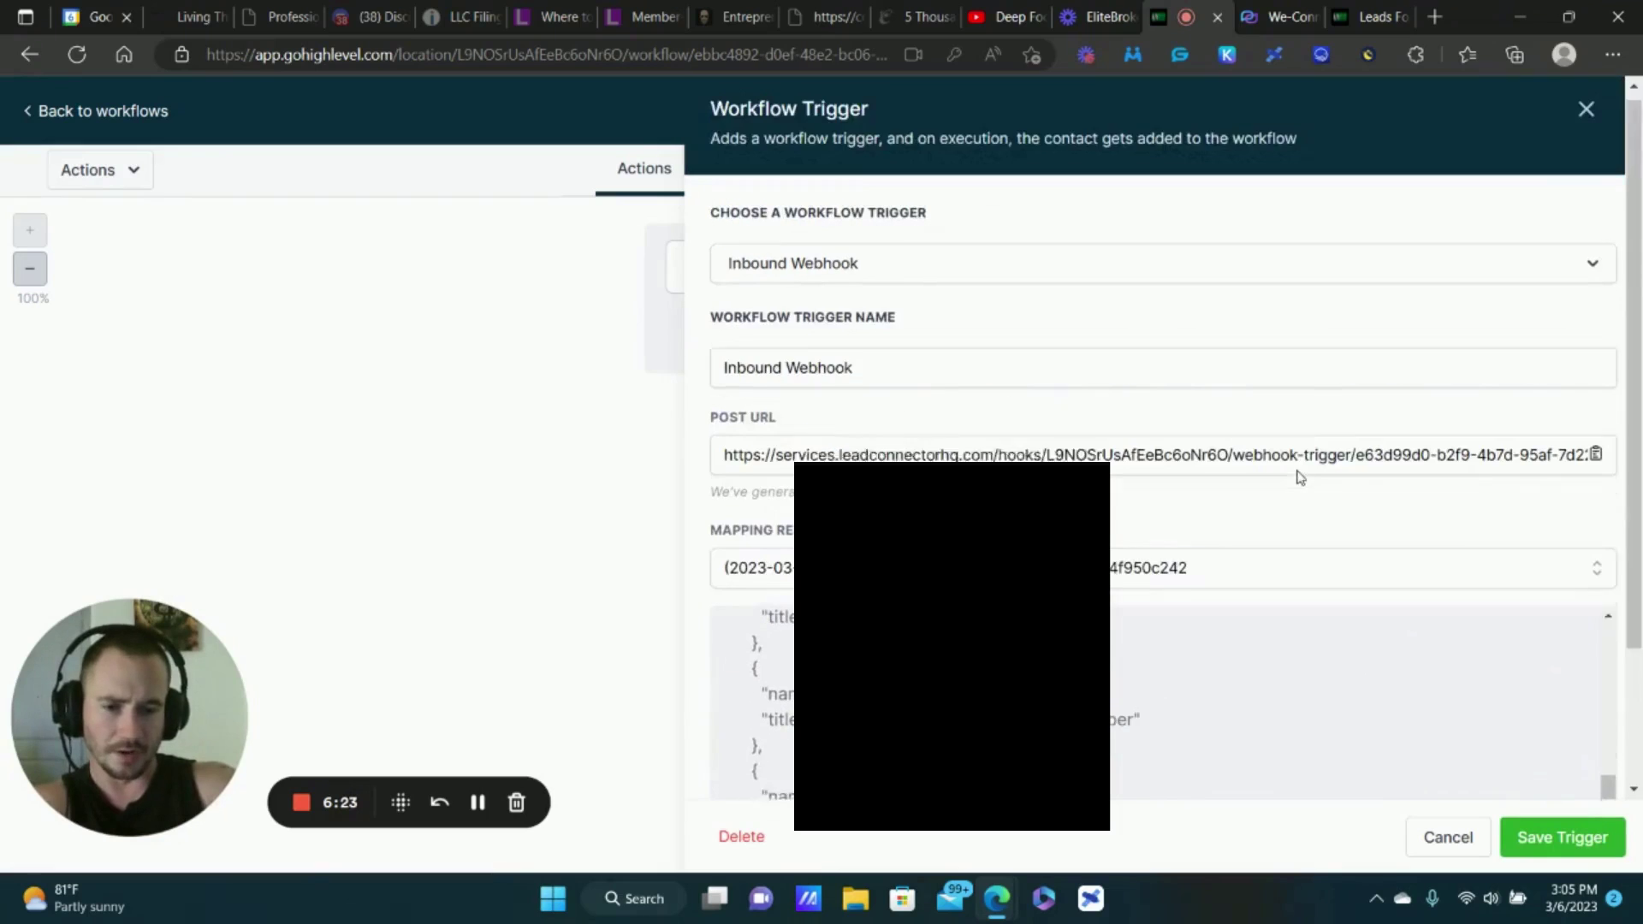
click(1459, 841)
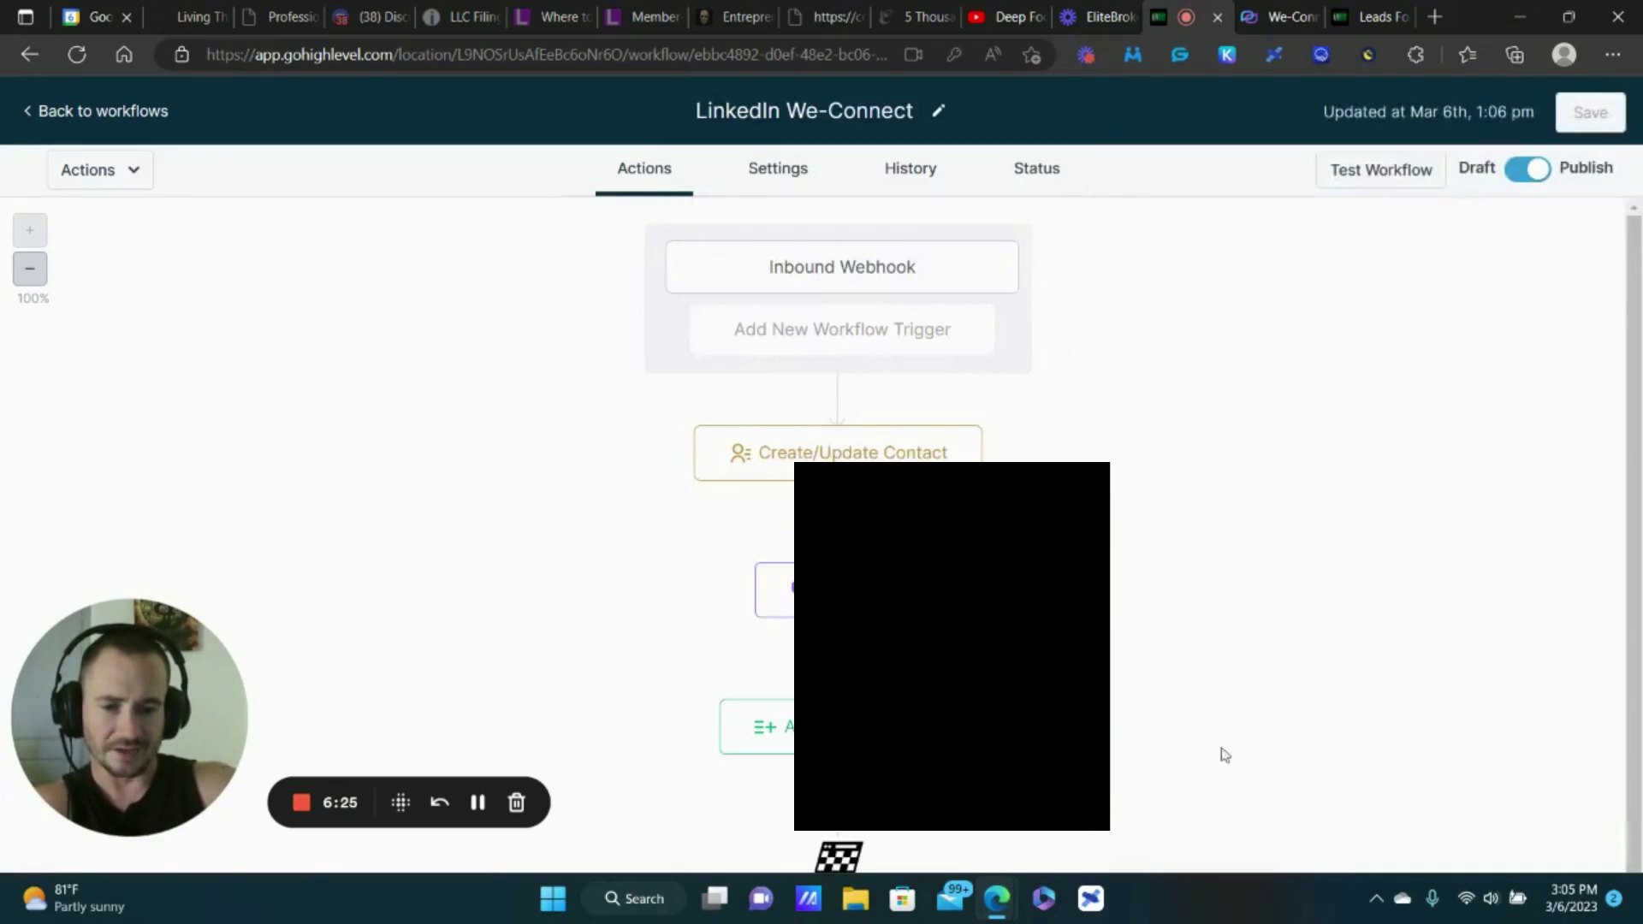
mouse_move(824, 470)
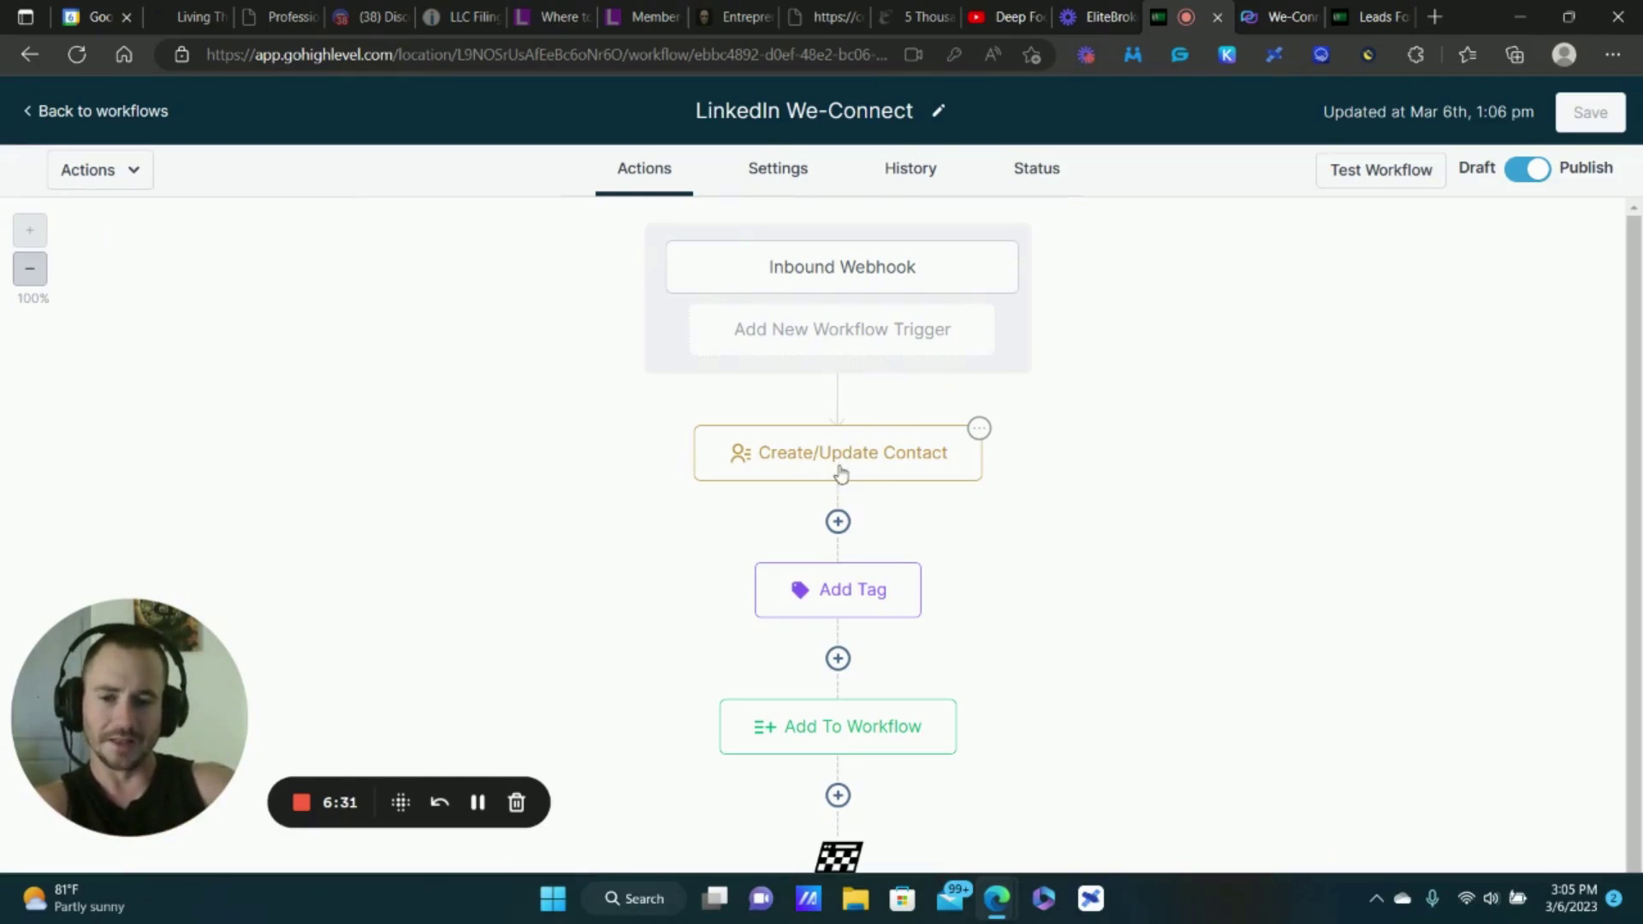
Step: Review the Create/Update Contact action's field mappings, browse the fields available for an extra mapping, remove the empty row and leave without saving
click(838, 465)
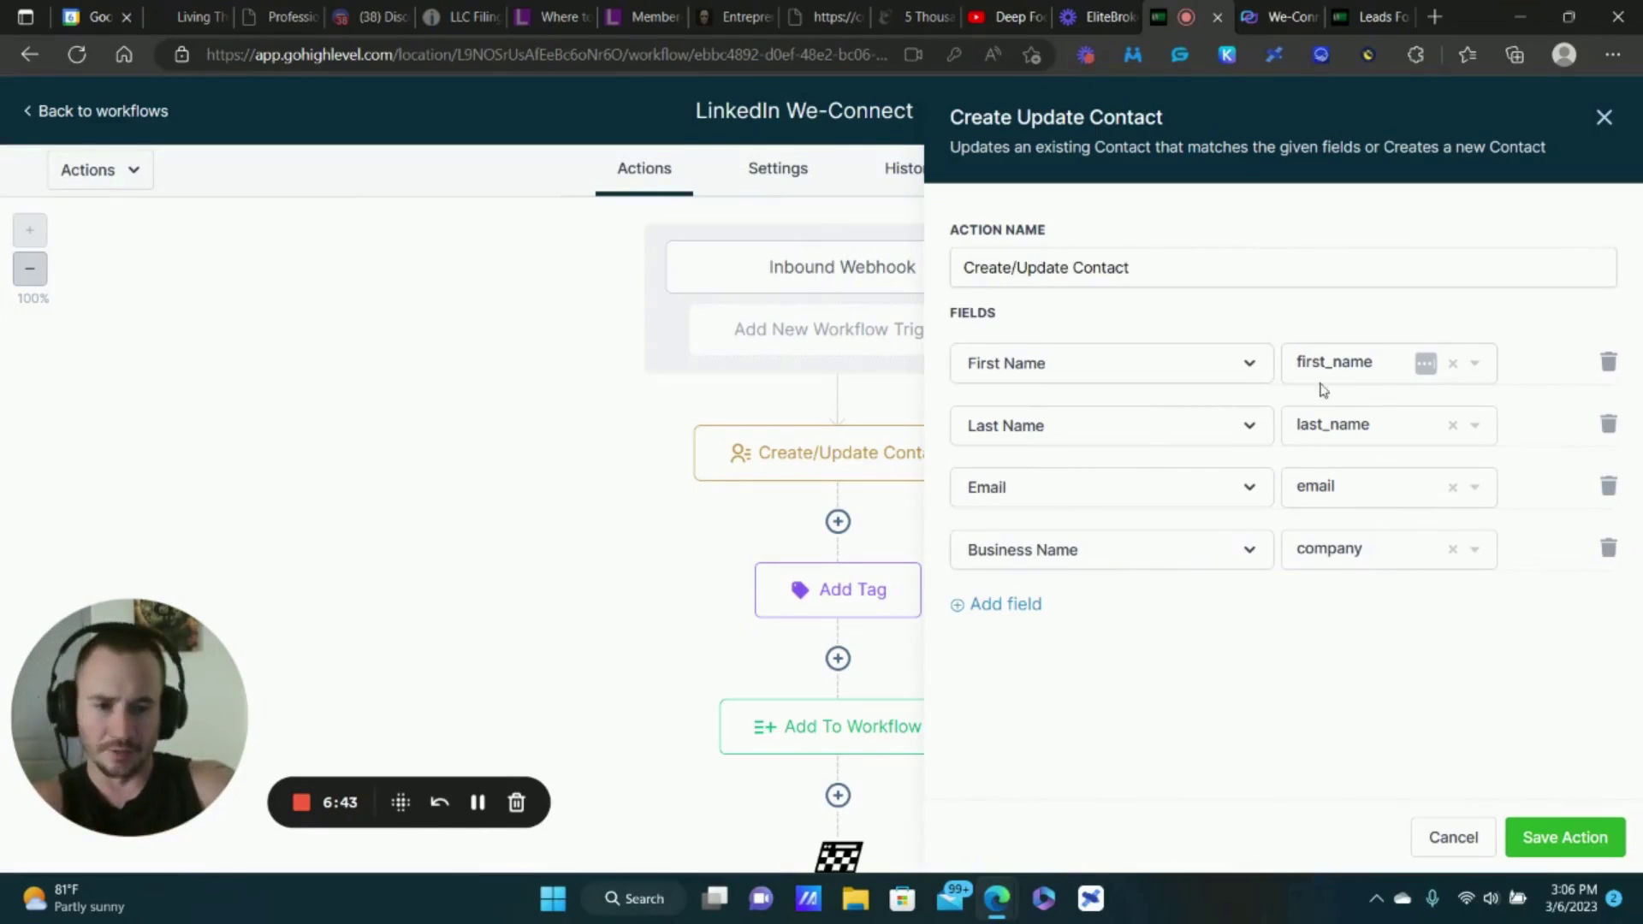
click(1036, 604)
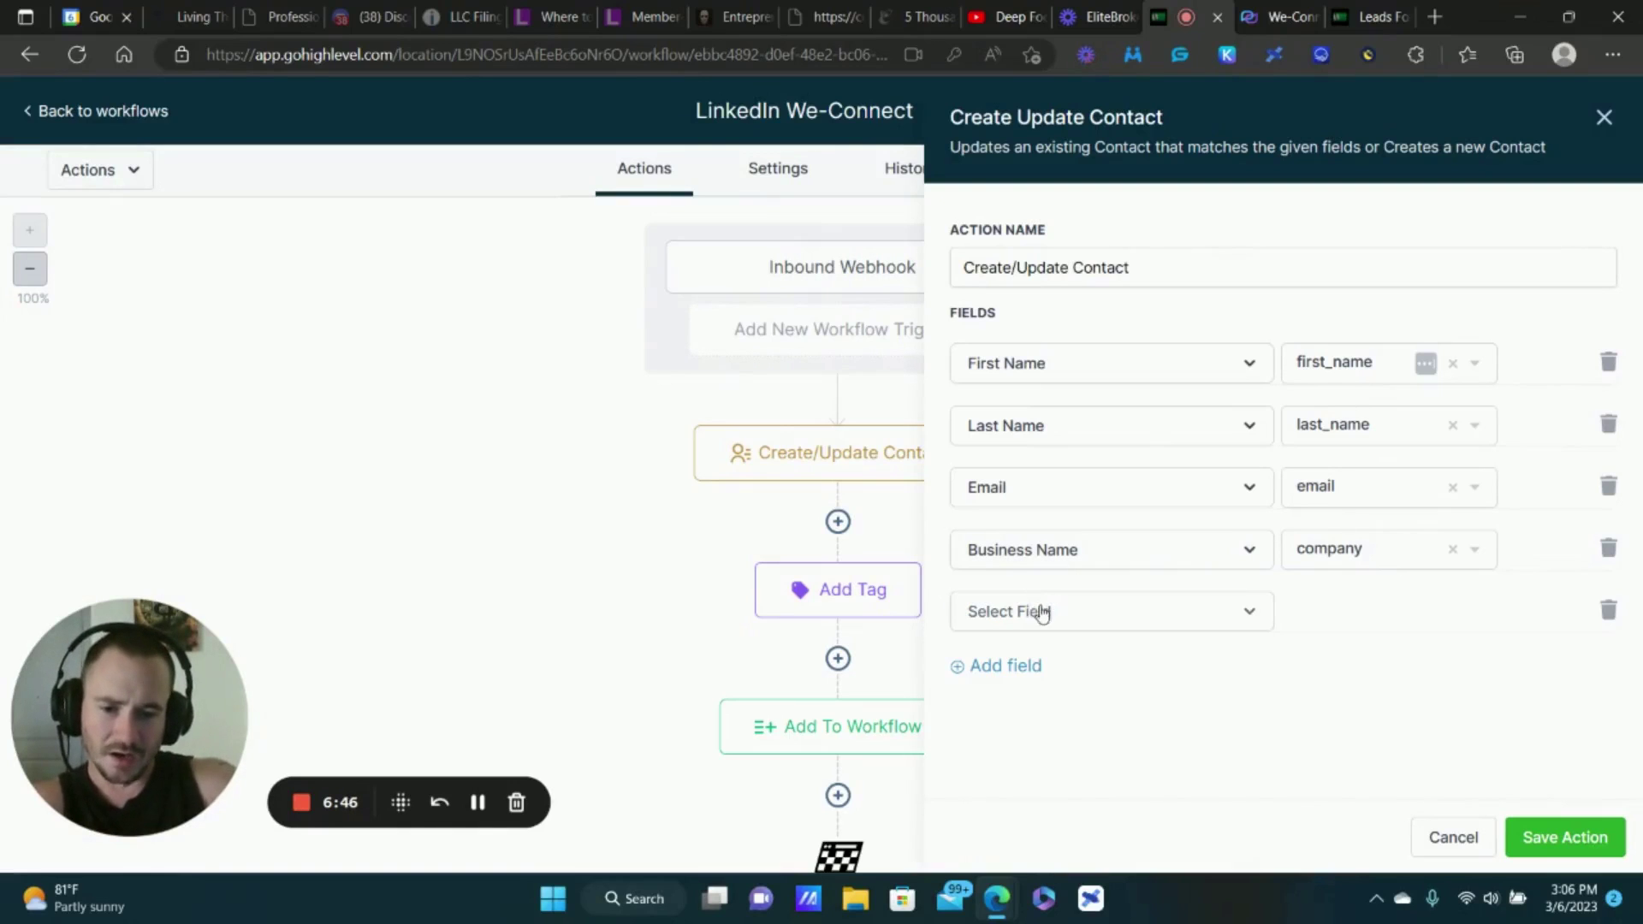
click(1104, 613)
scroll(1116, 590, down, 5)
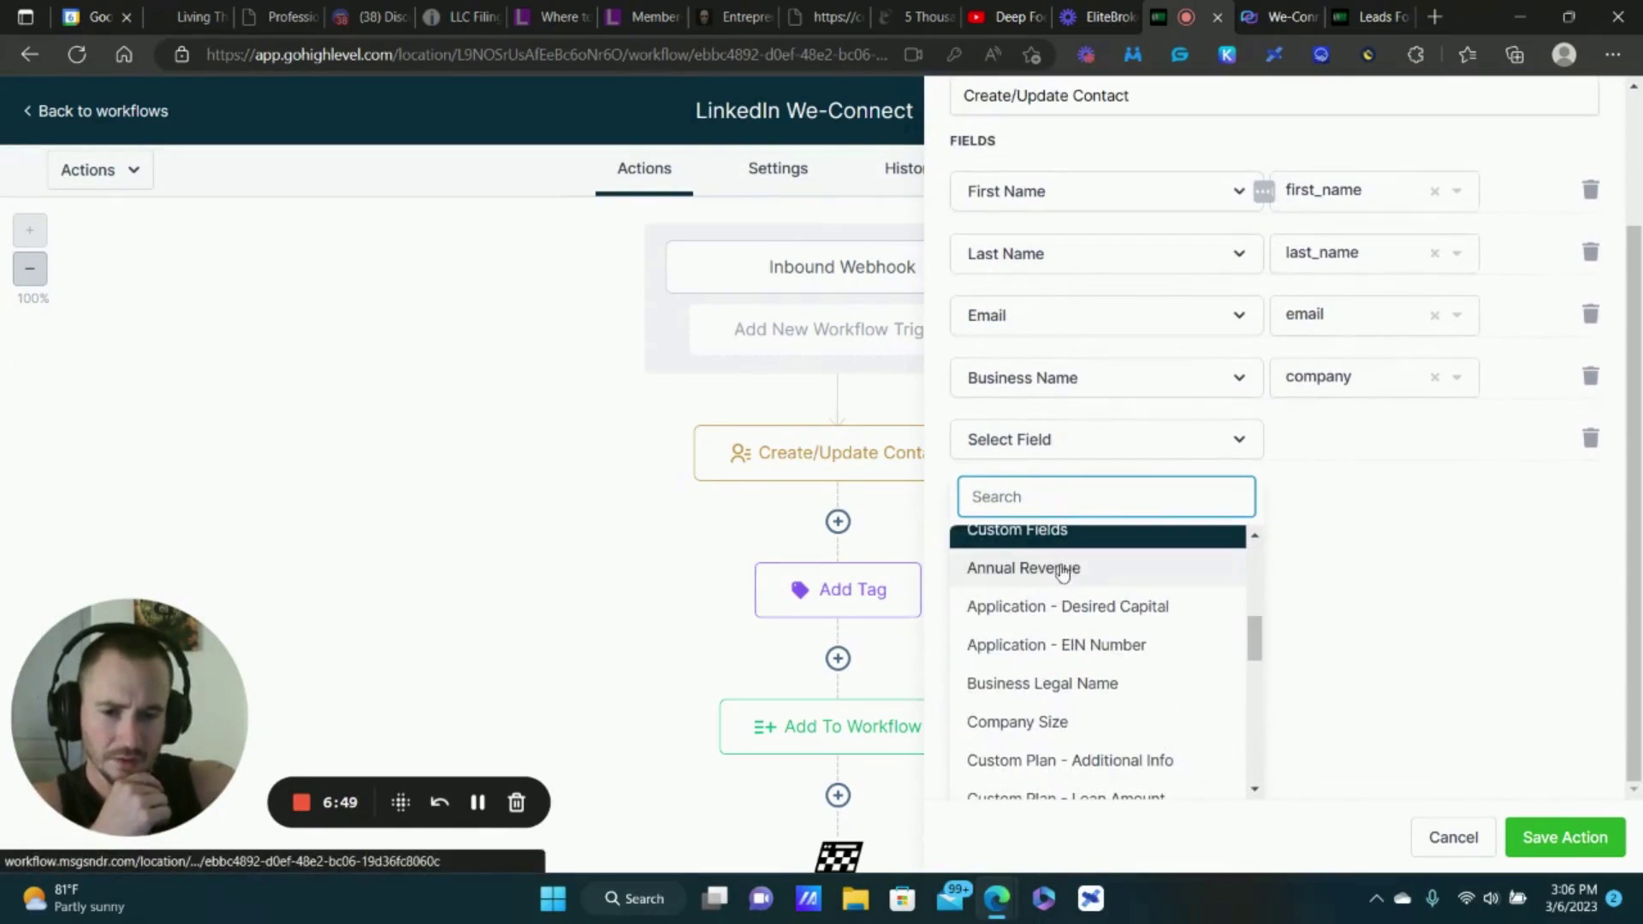
click(1501, 590)
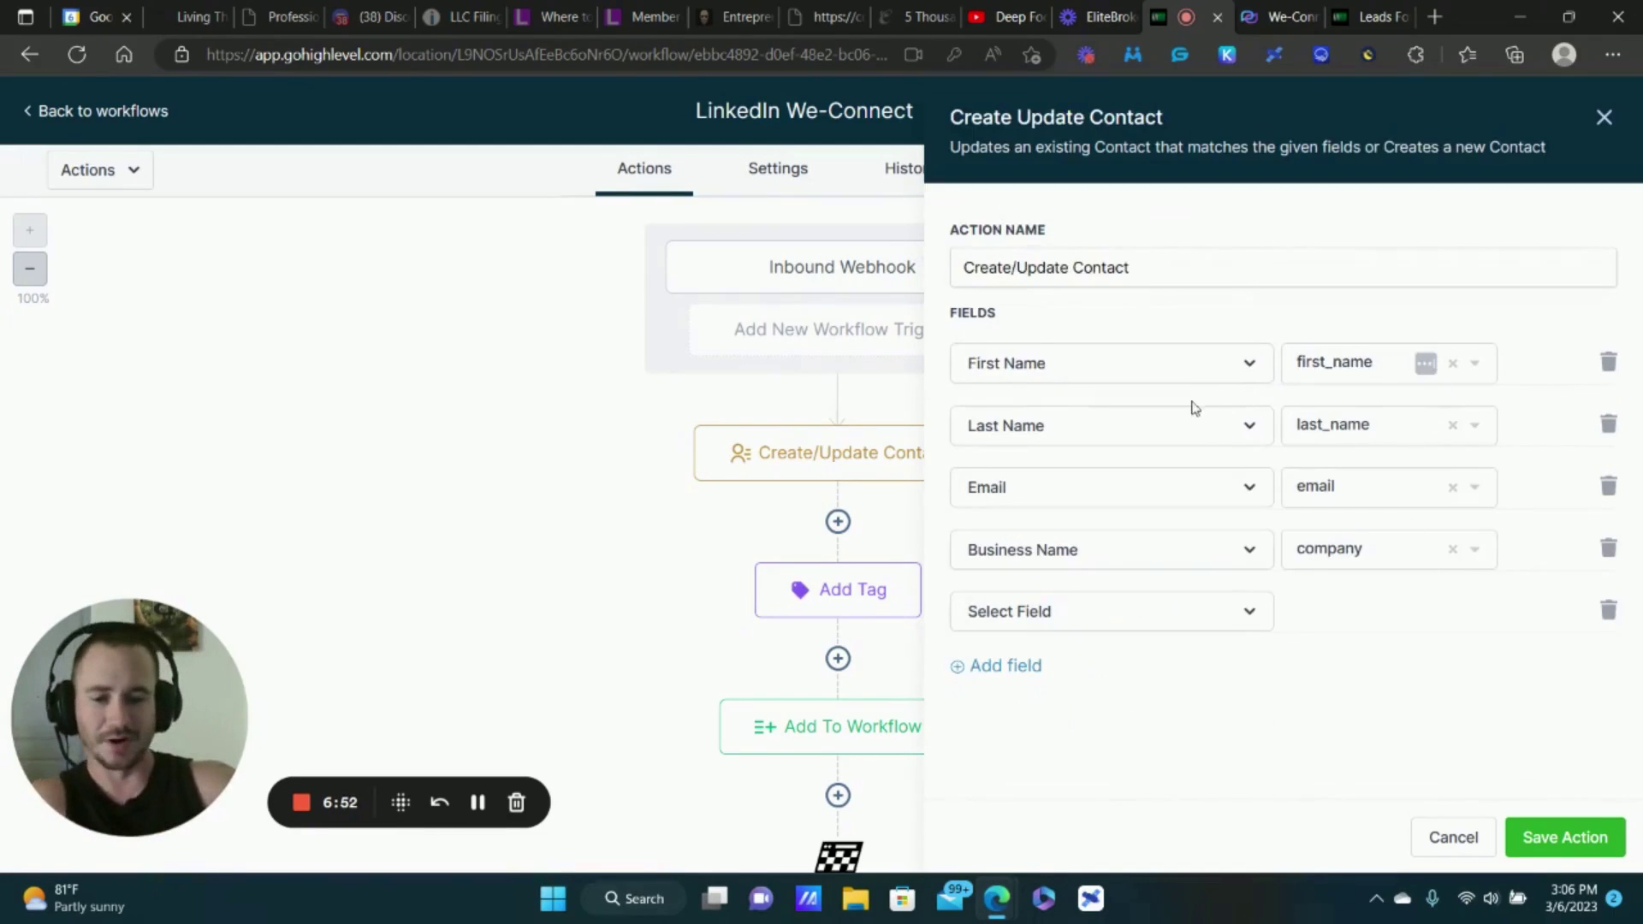
click(1608, 610)
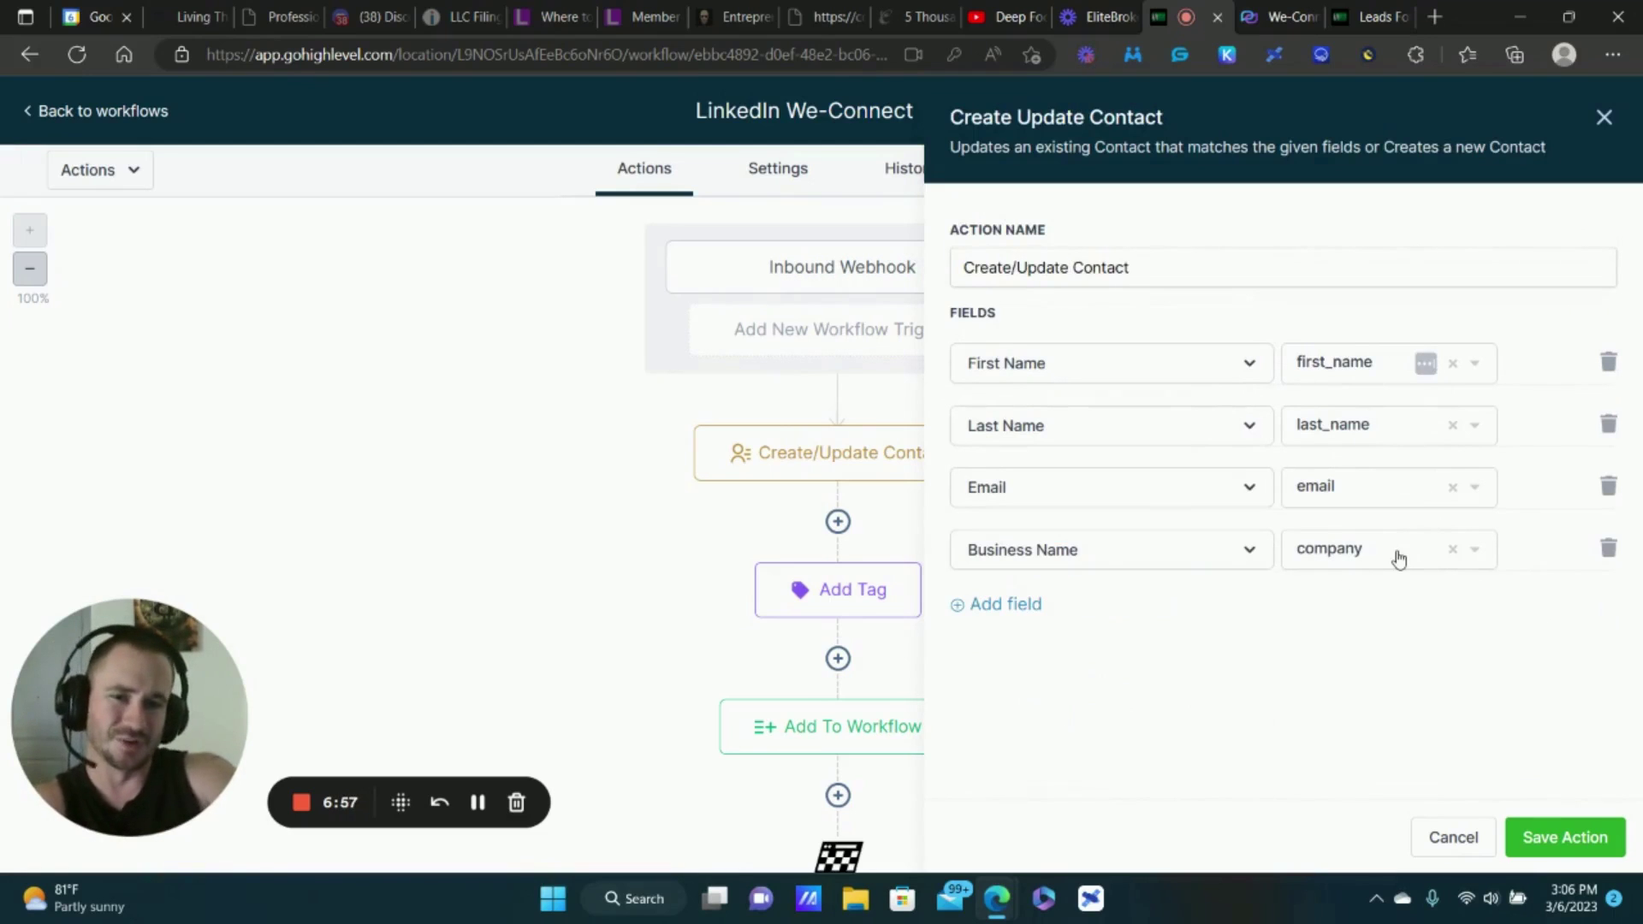
click(1447, 836)
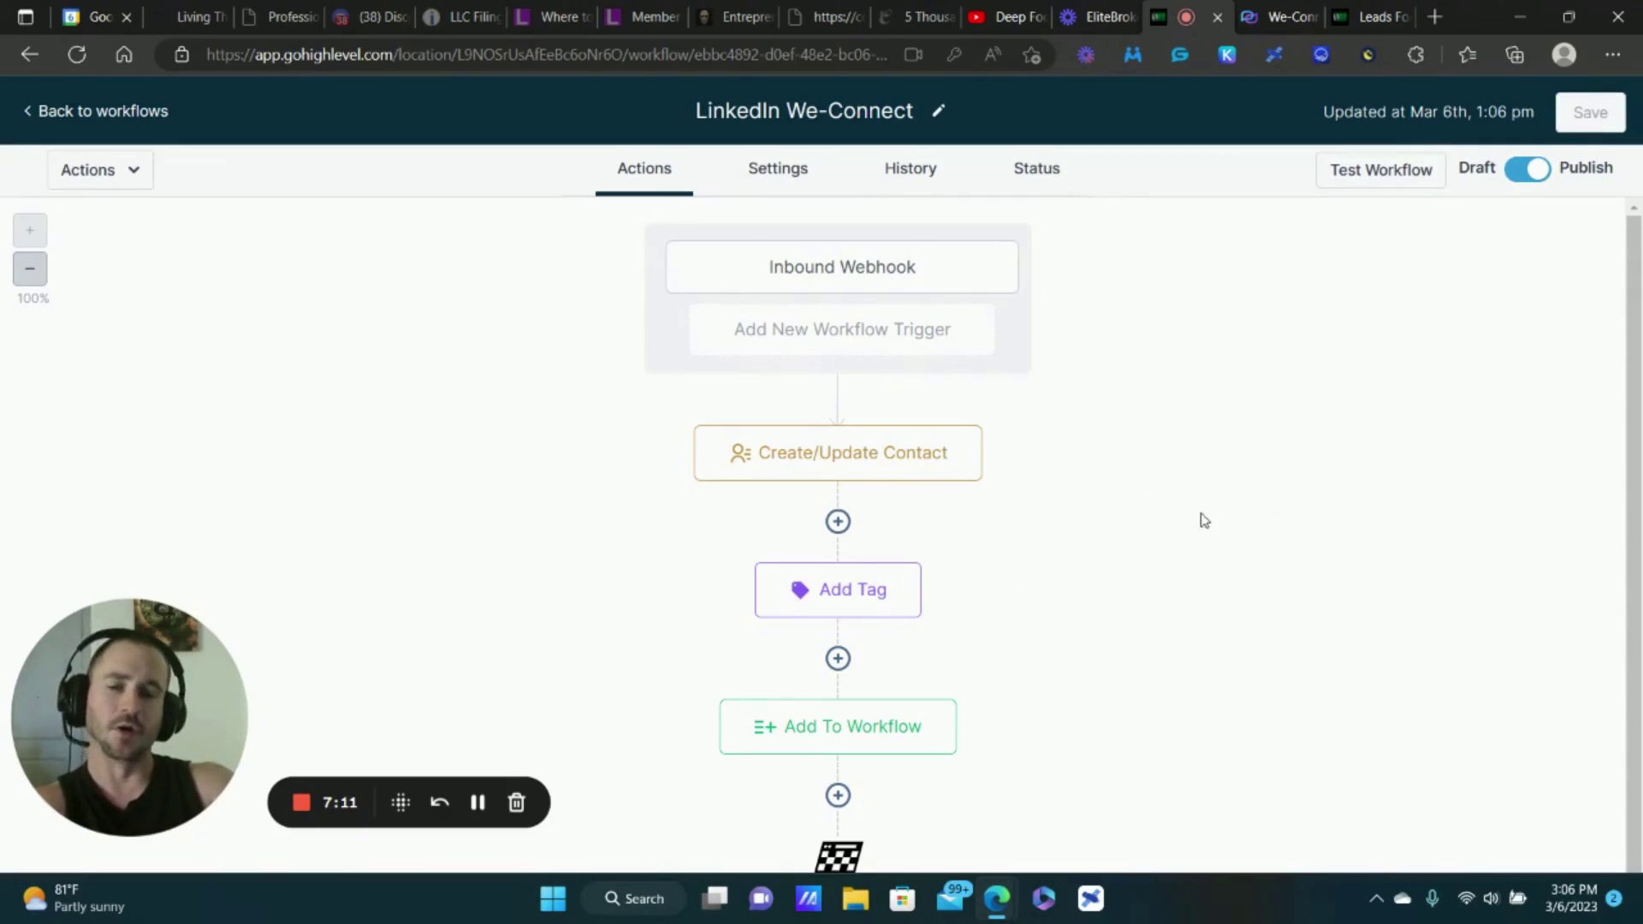
Step: Examine which workflow the Add To Workflow action sends contacts to and leave the action without saving
scroll(876, 521, down, 1)
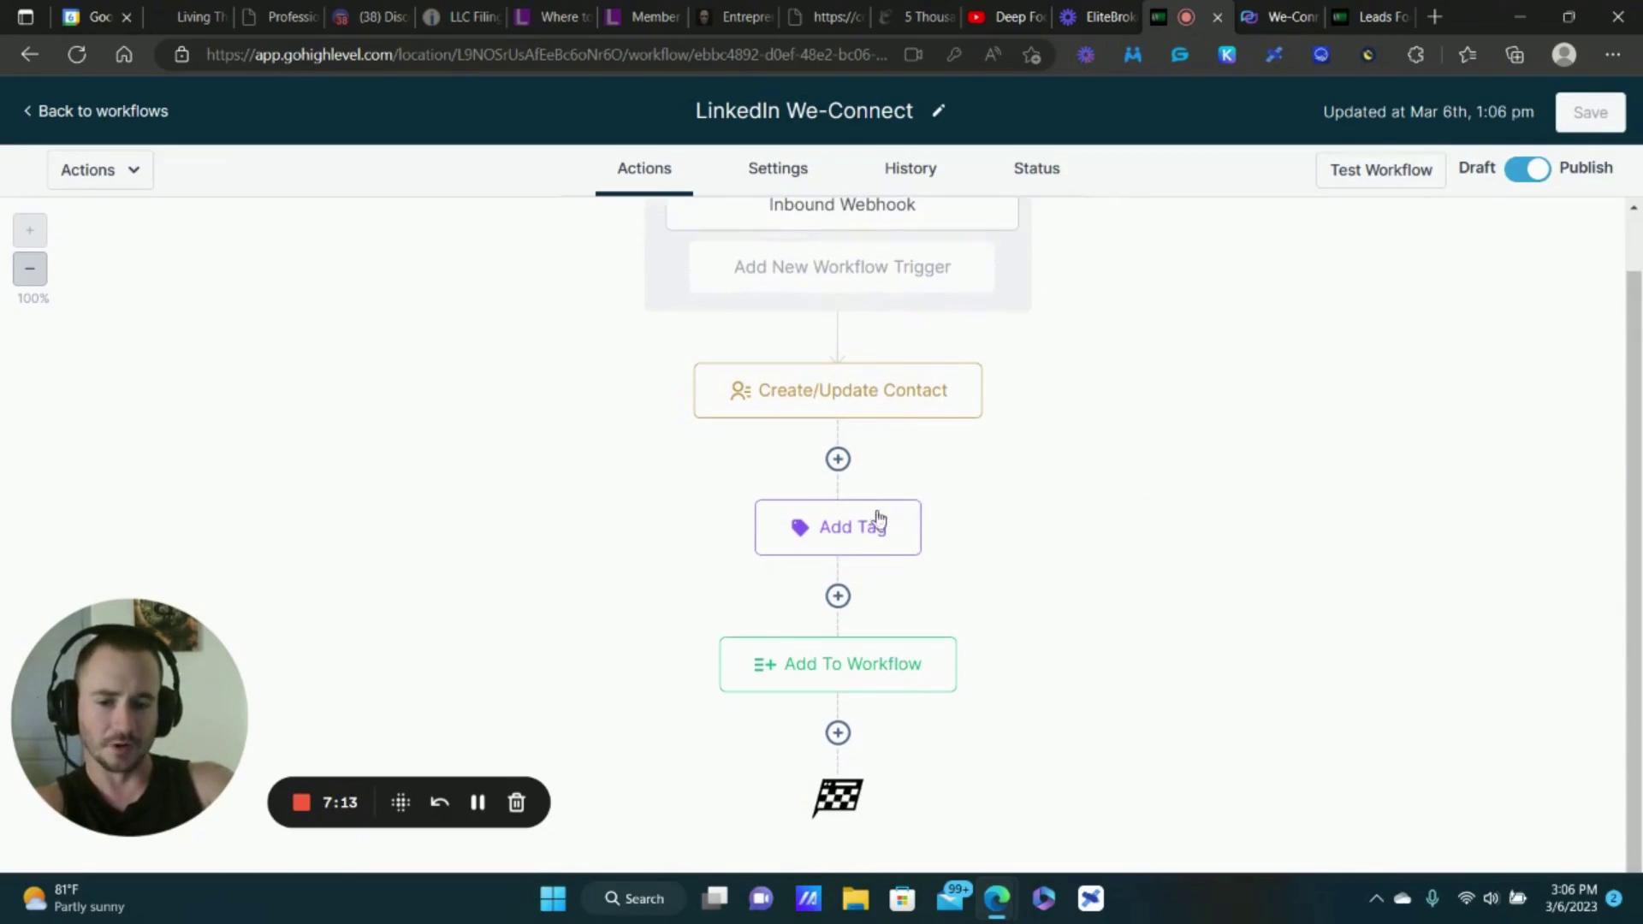
click(860, 675)
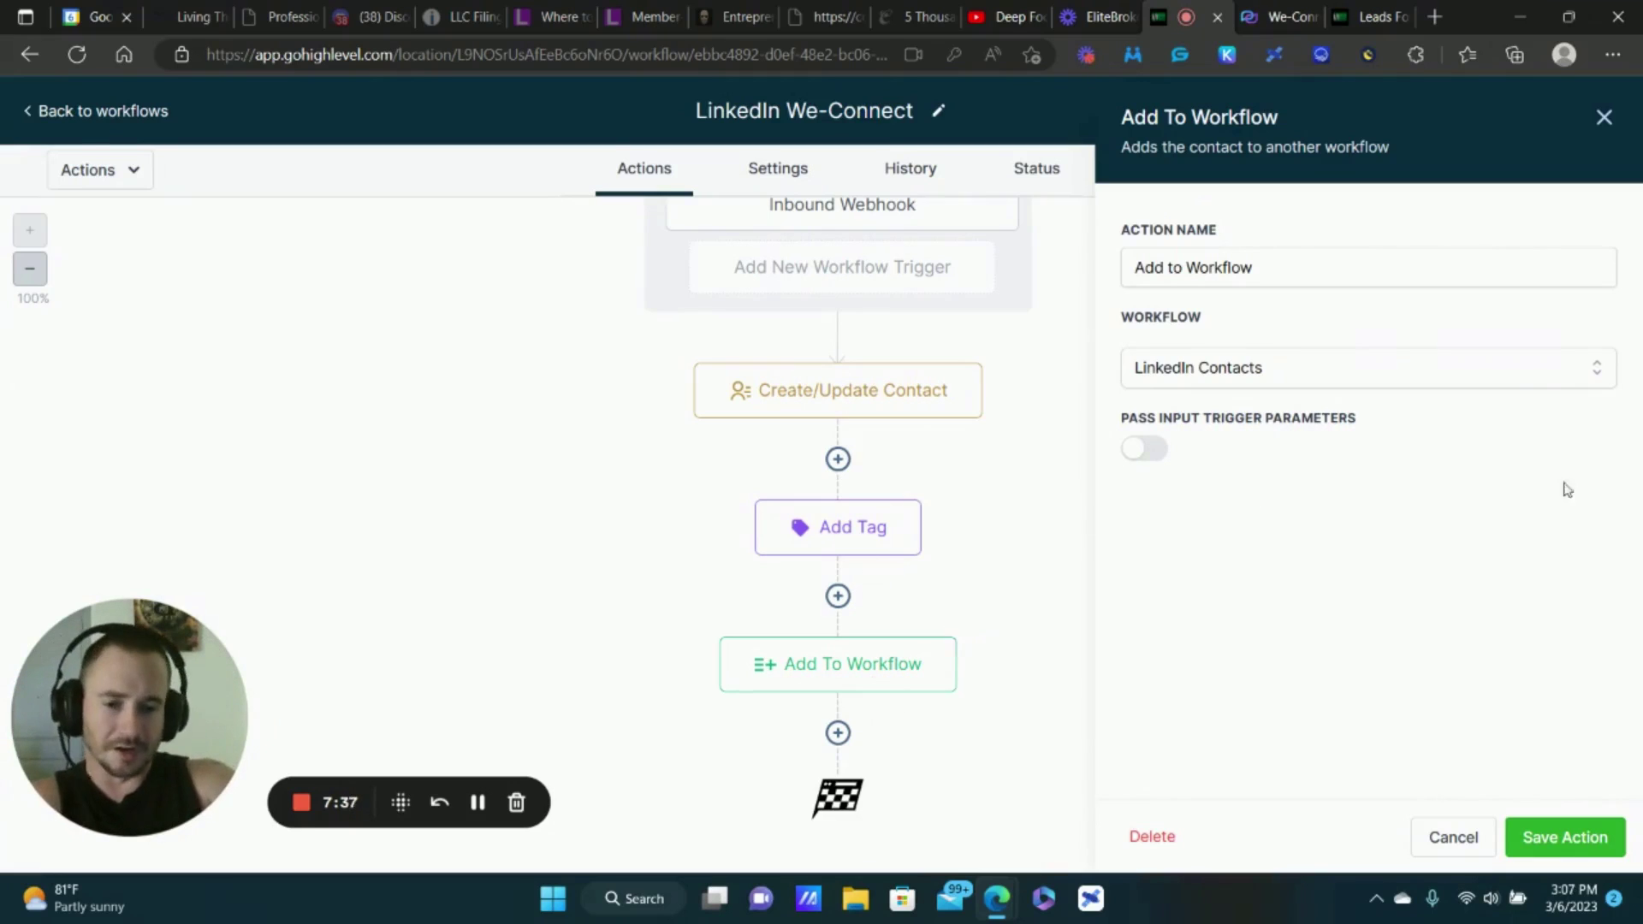
click(1453, 838)
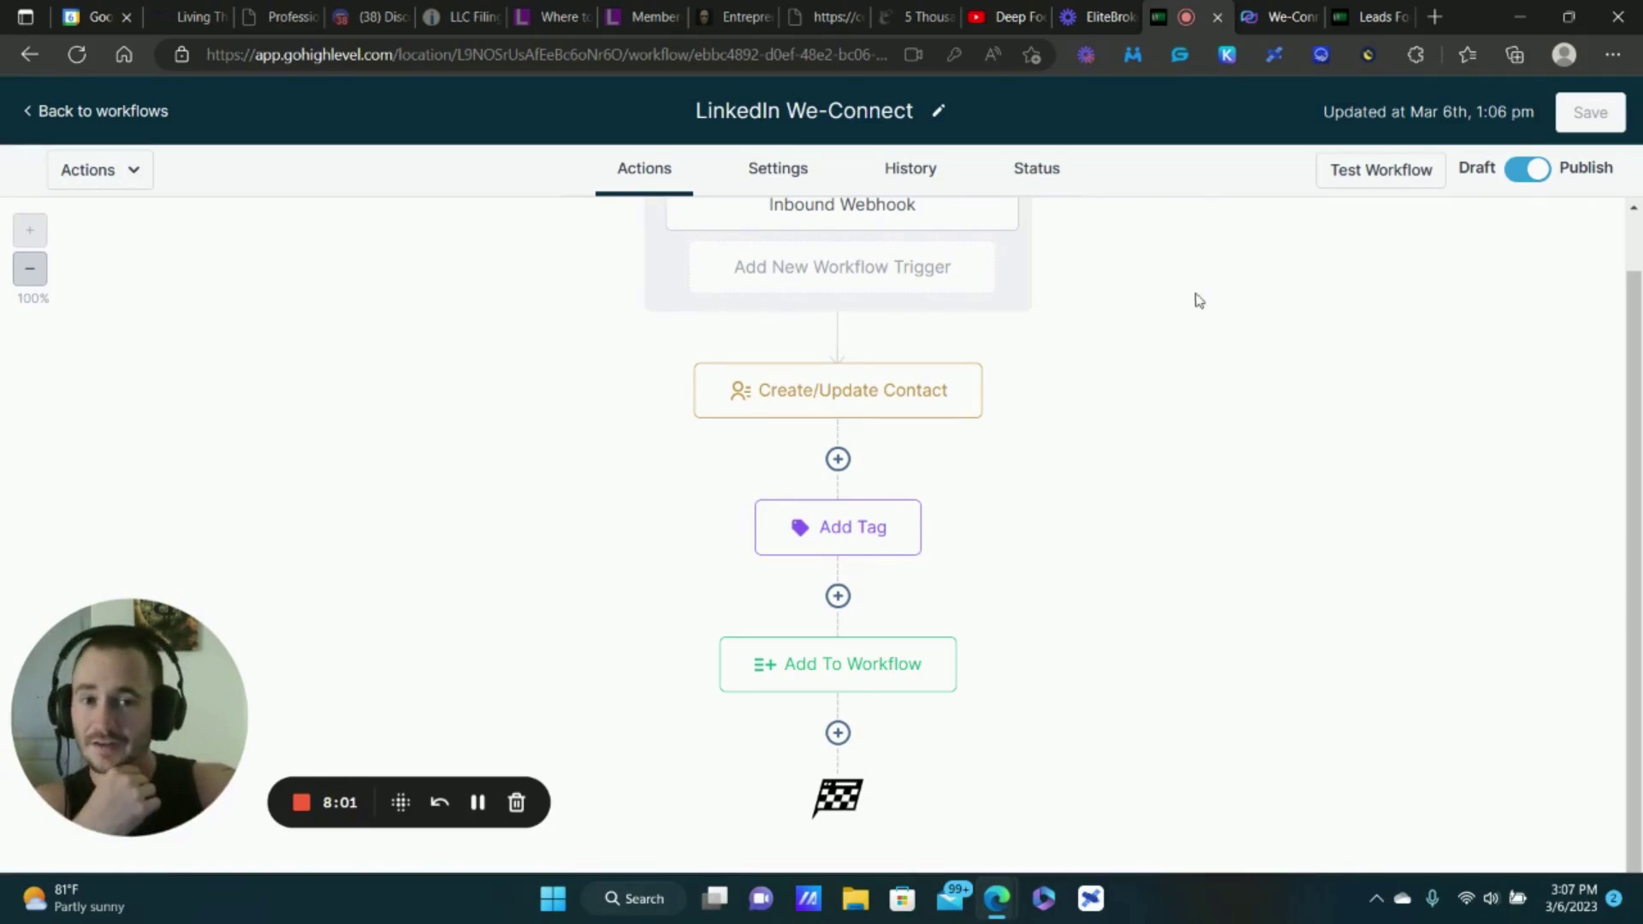
scroll(1070, 347, up, 1)
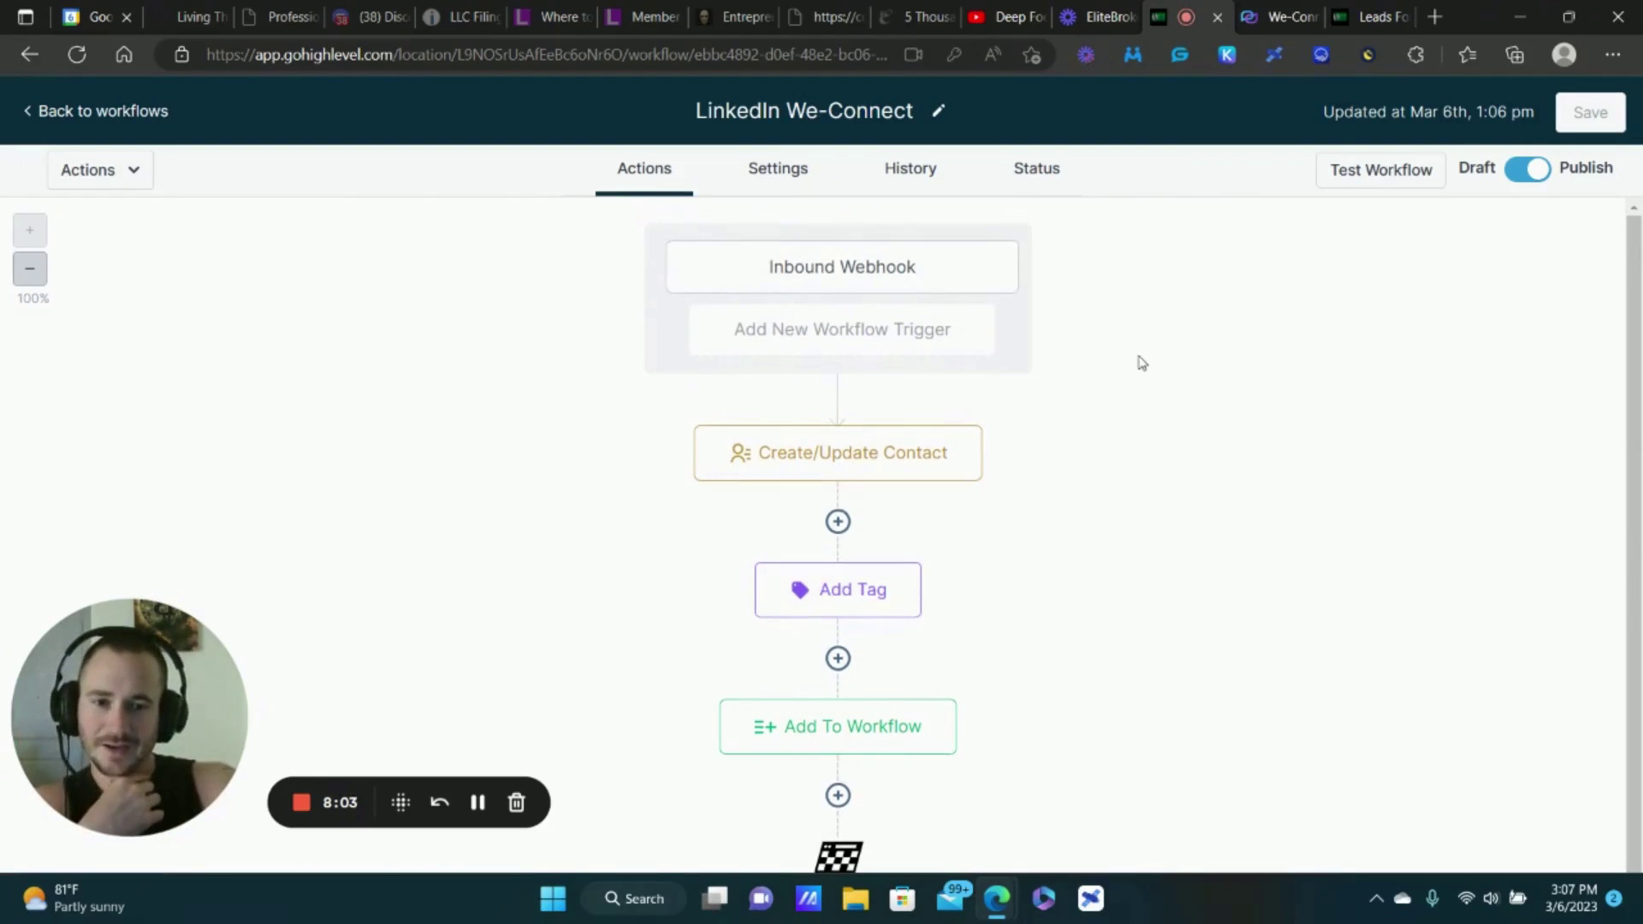
Step: View the actions that can be inserted between Create/Update Contact and Add Tag, and close the list without adding one
click(838, 523)
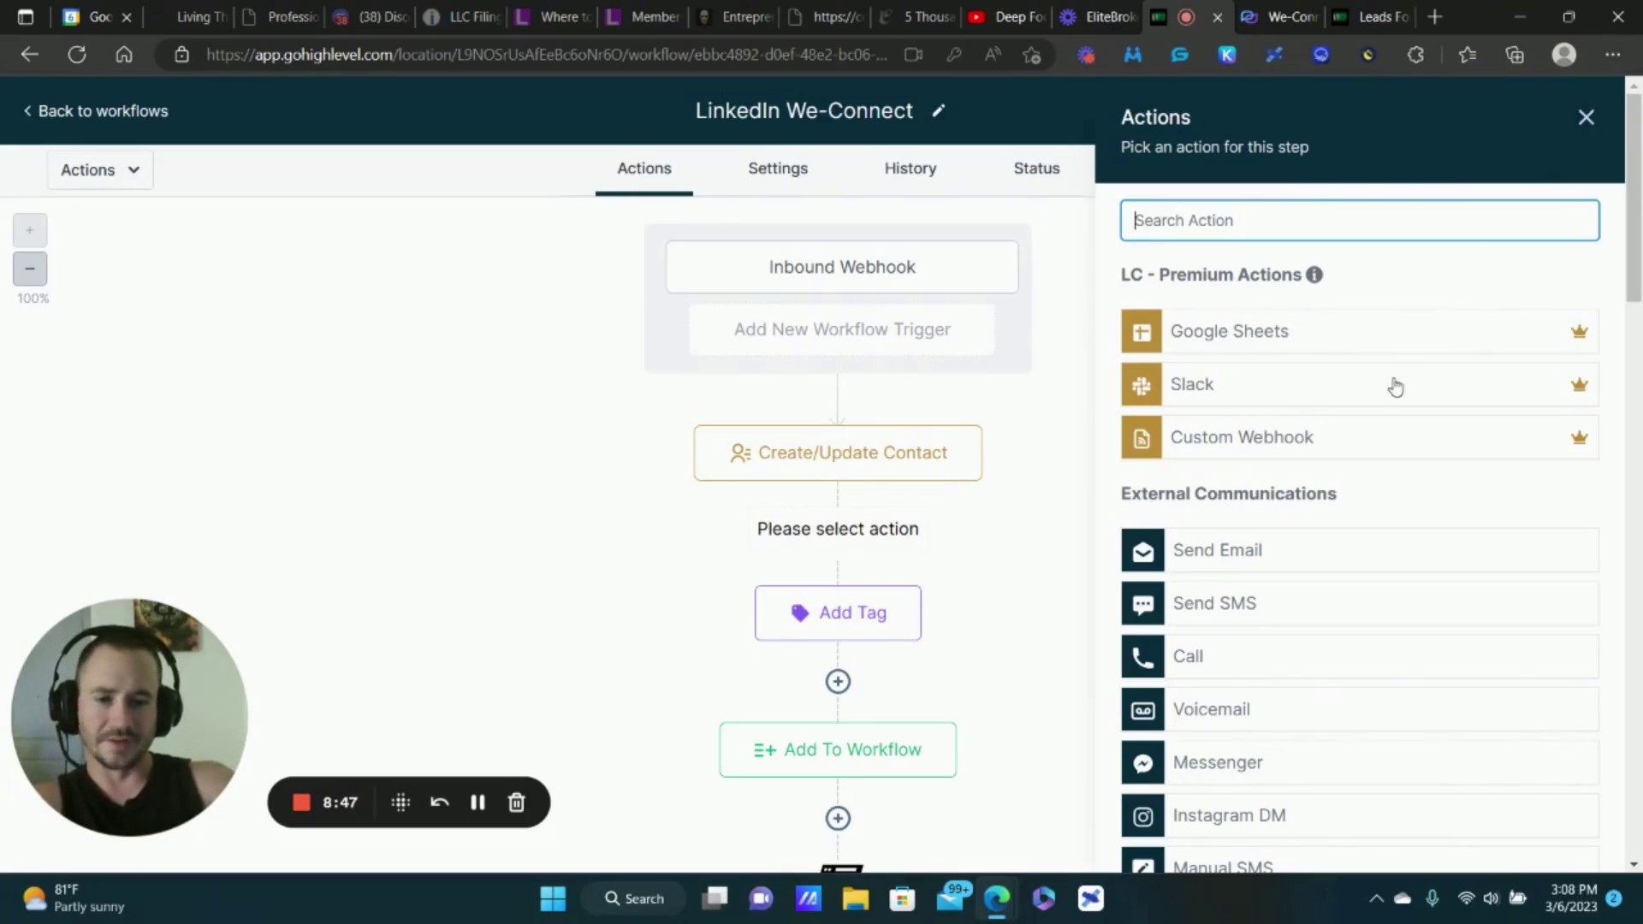
click(1586, 118)
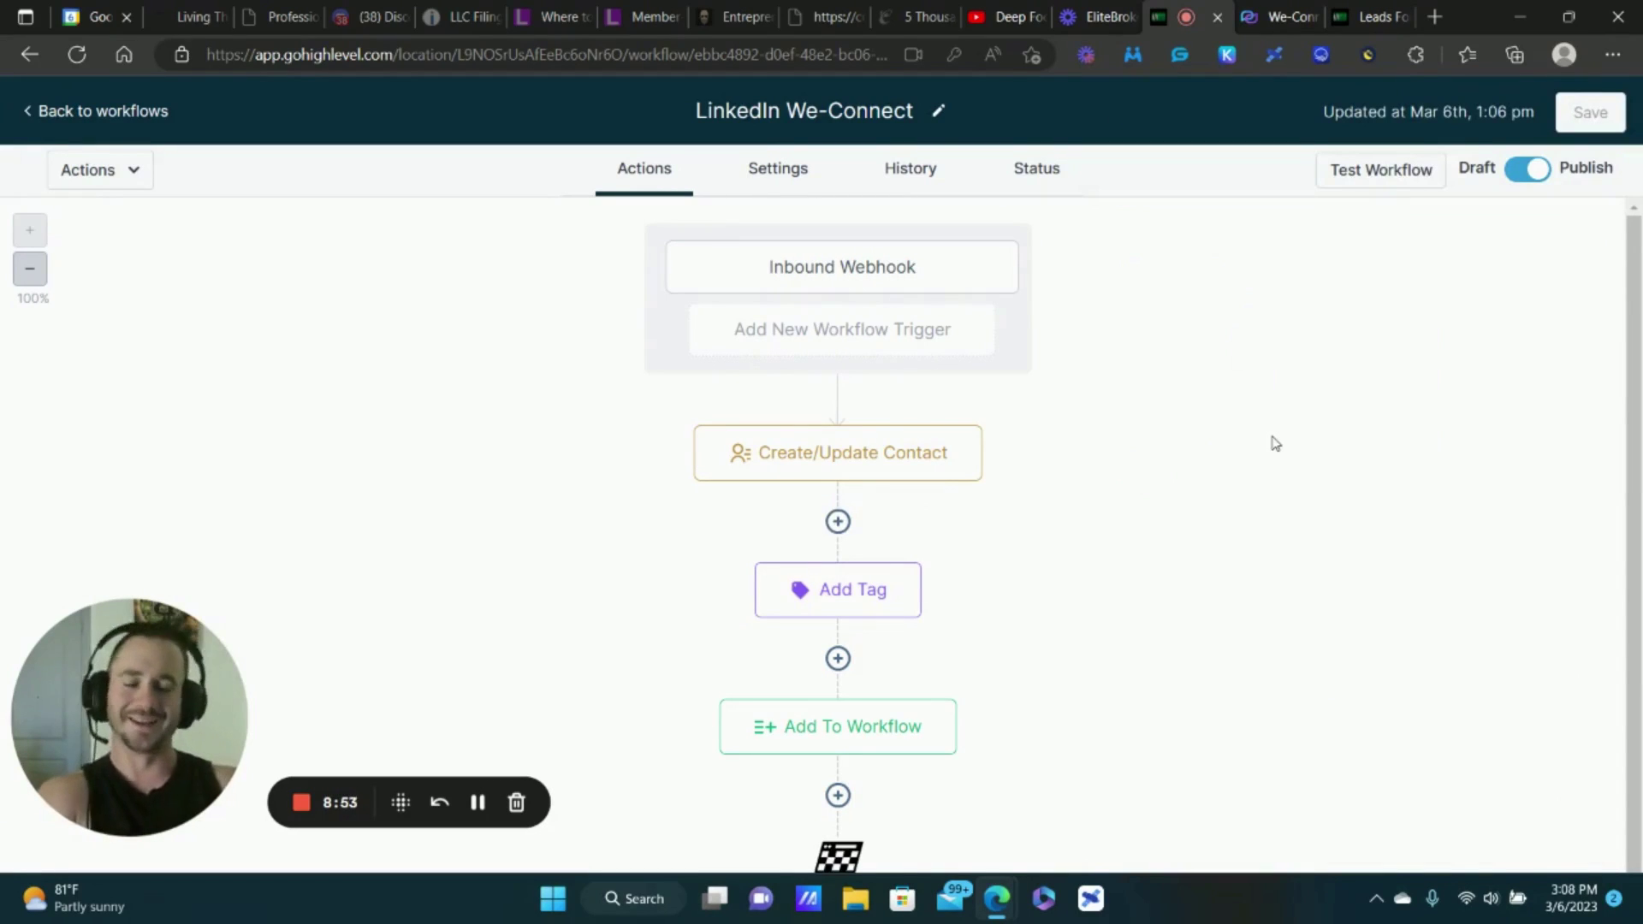